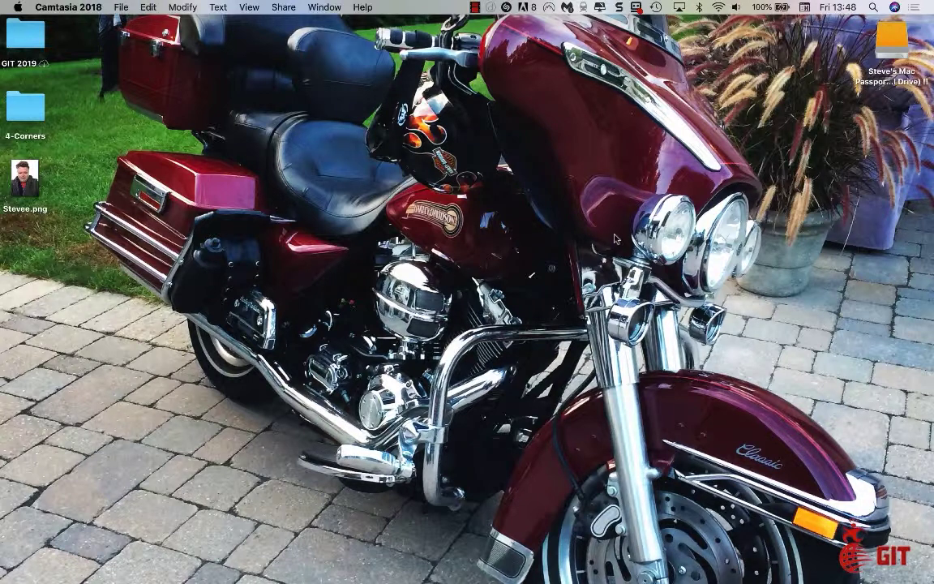
Switch to the desktop space two over, with the motorcycle's rear view, and open its desktop background settings.
key("ctrl+Left")
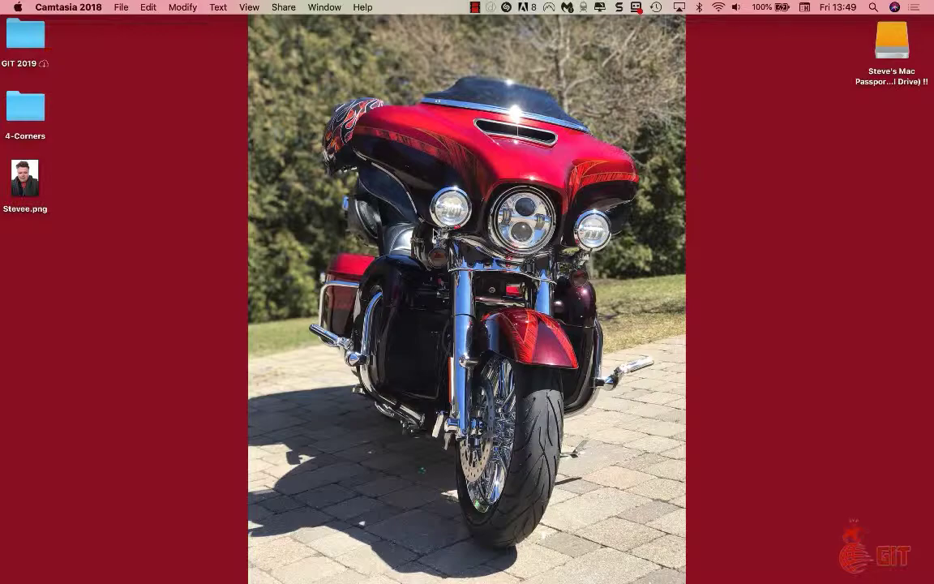
key("ctrl+Left")
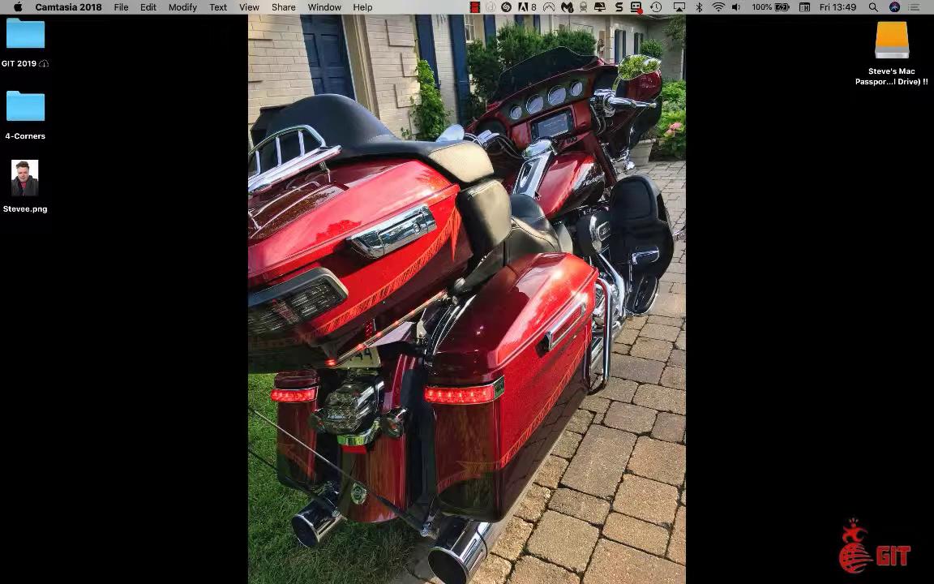
right_click(535, 194)
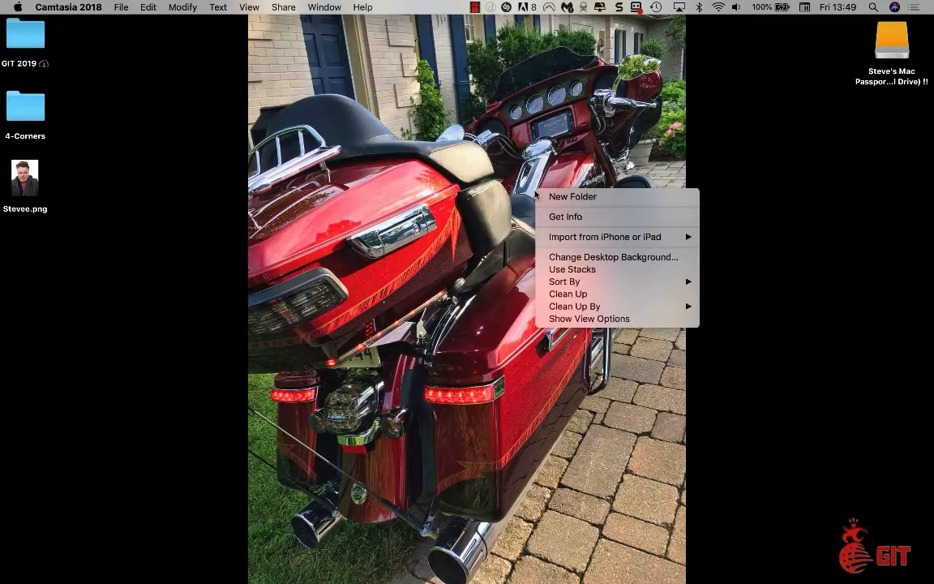
left_click(582, 257)
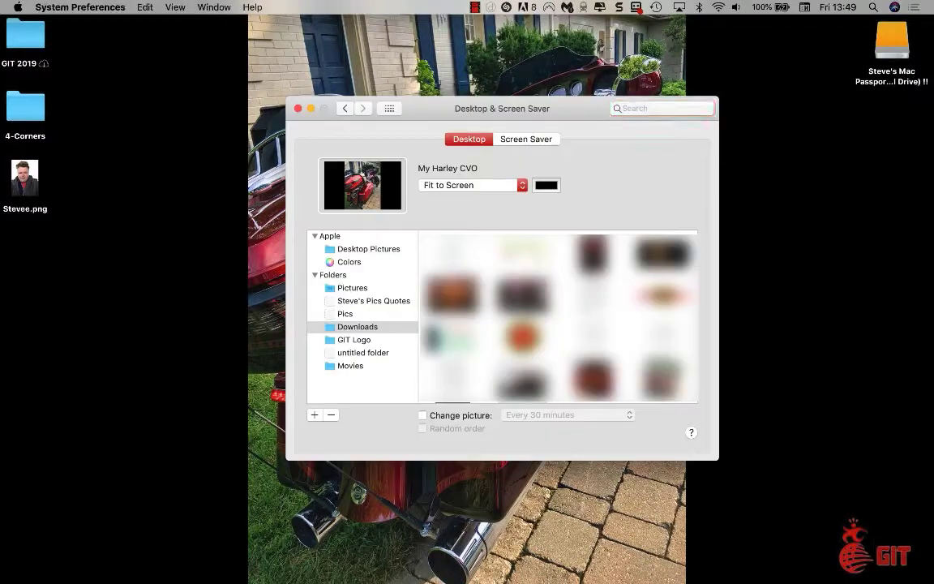
Browse the Faces and Events collections of iPhoto as desktop picture sources.
left_click(356, 265)
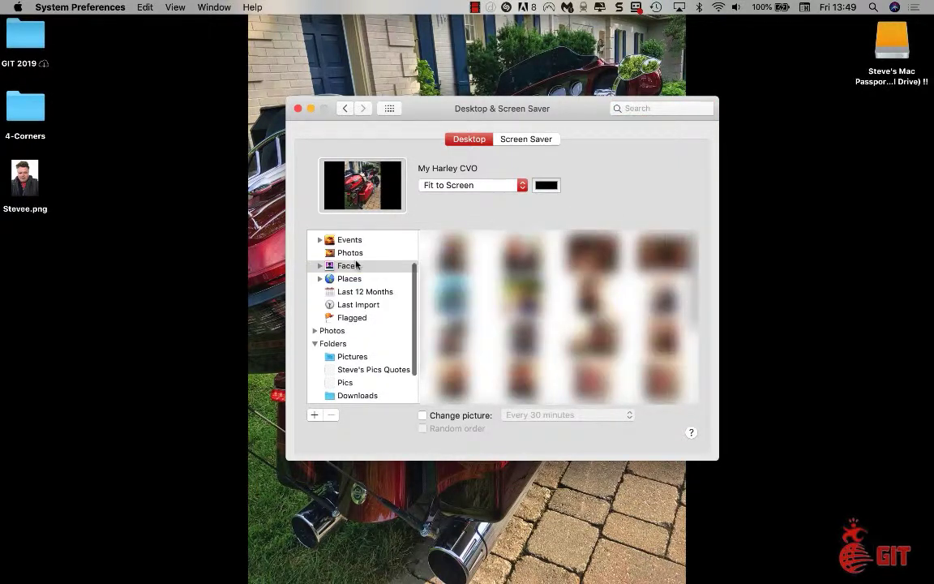
left_click(351, 240)
scroll(360, 250, "up", 2)
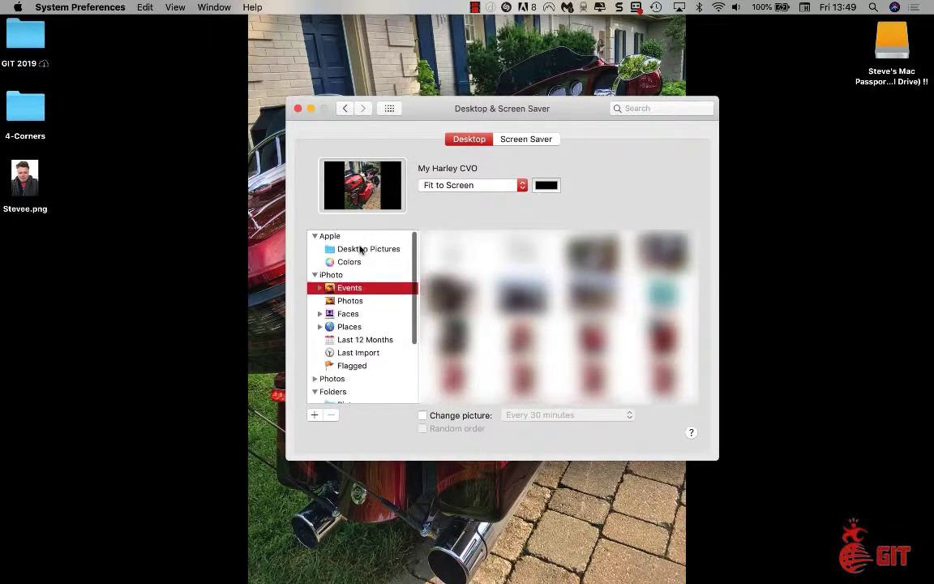
Set Apple's Desert 3 picture as the desktop background, moving the settings window out of the way and back to view it.
left_click(360, 250)
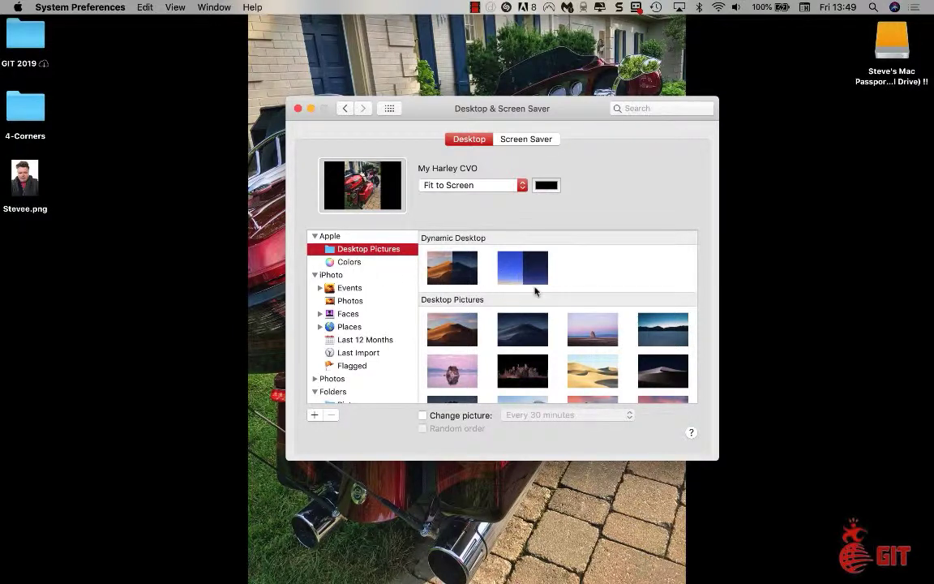
scroll(535, 290, "down", 2)
scroll(535, 291, "down", 5)
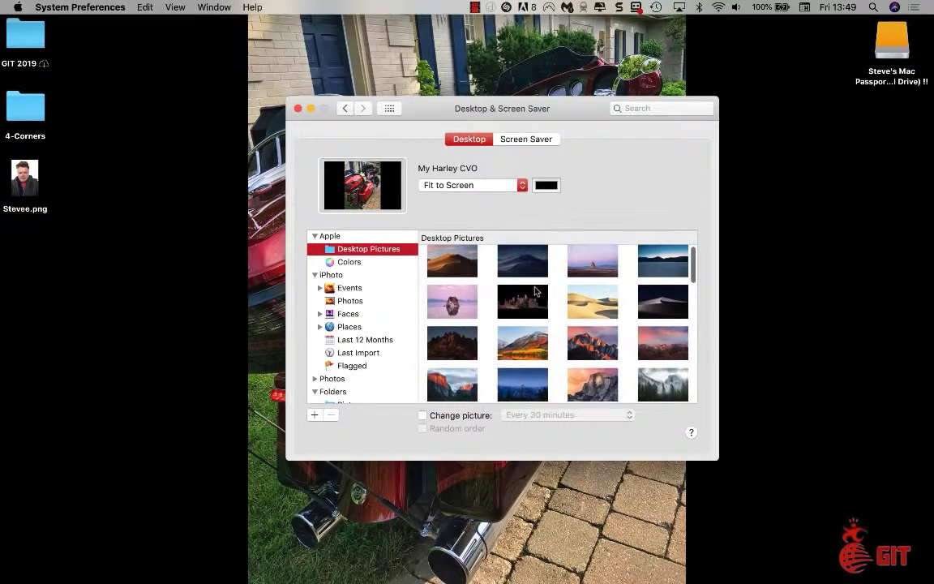
scroll(535, 290, "down", 1)
left_click(466, 285)
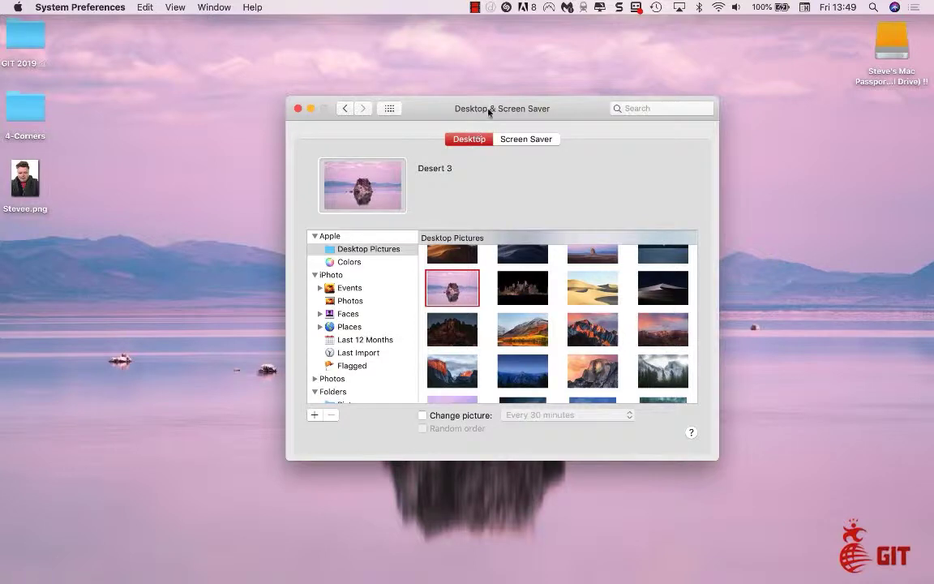
left_click_drag(488, 109, 478, 528)
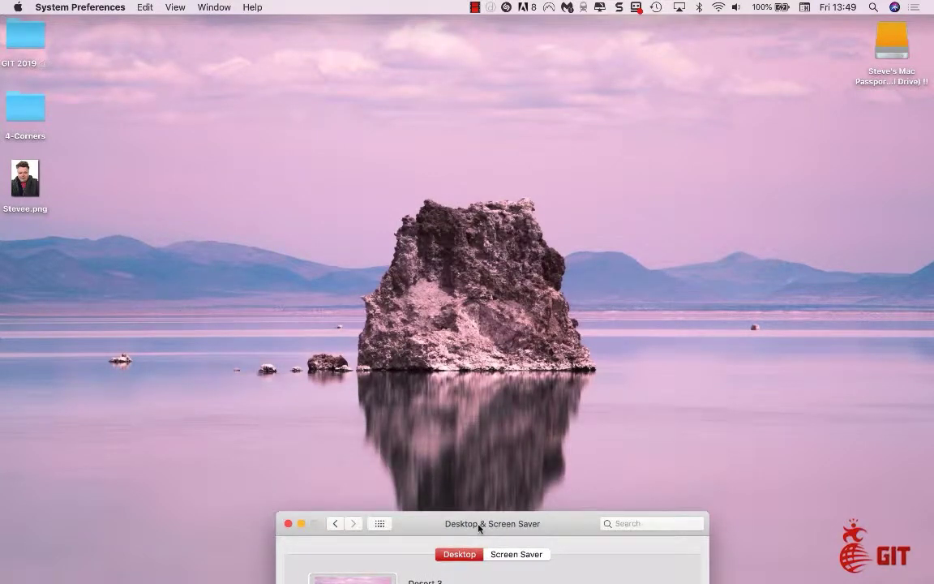
left_click_drag(478, 528, 453, 109)
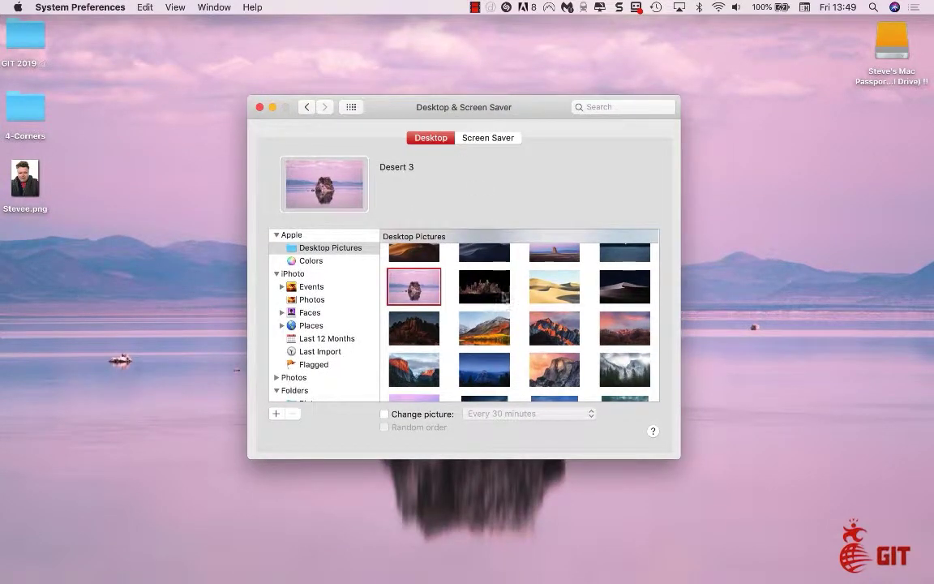
Change the desktop background to the Sierra picture and after that to Pink Lotus Flower.
scroll(504, 298, "down", 1)
scroll(504, 299, "down", 1)
left_click(543, 287)
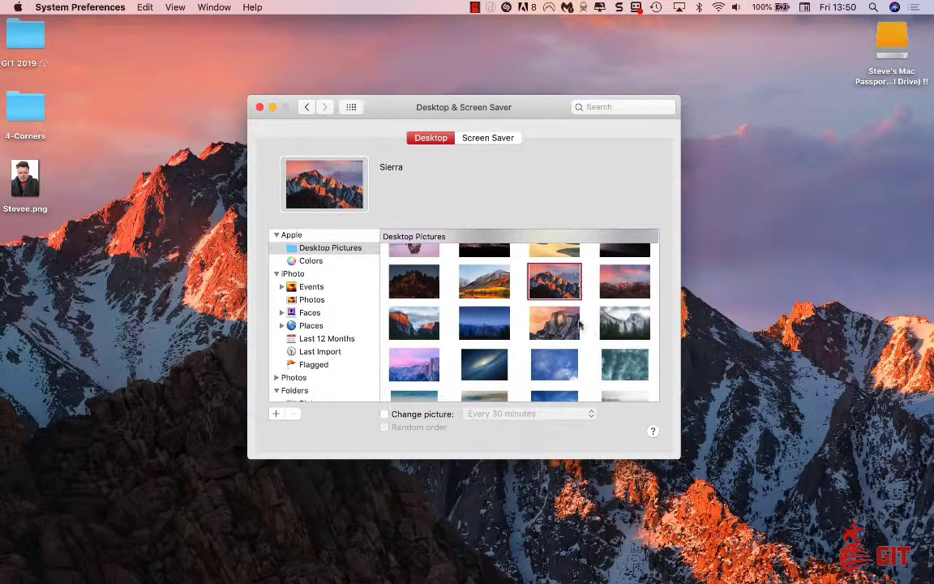
scroll(578, 326, "down", 2)
scroll(578, 327, "down", 4)
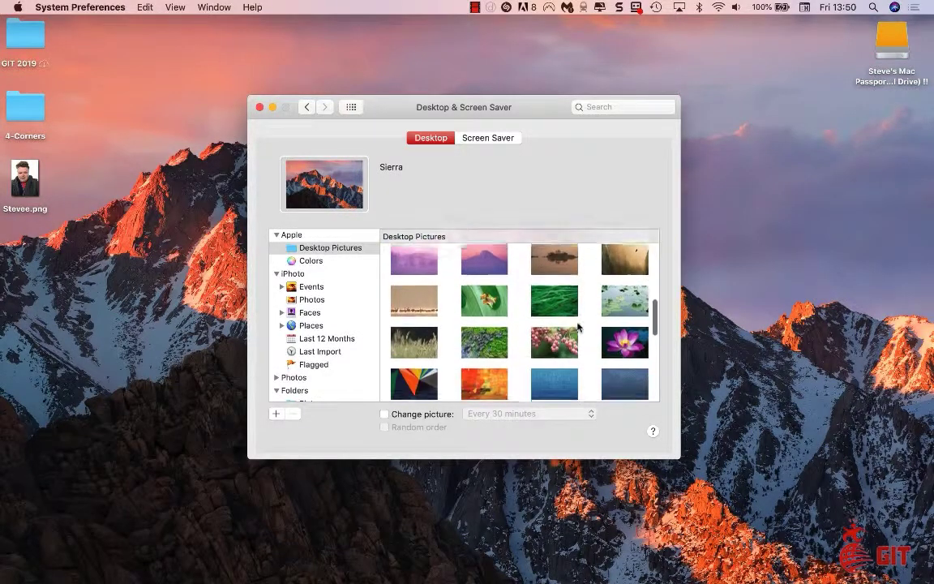
left_click(610, 316)
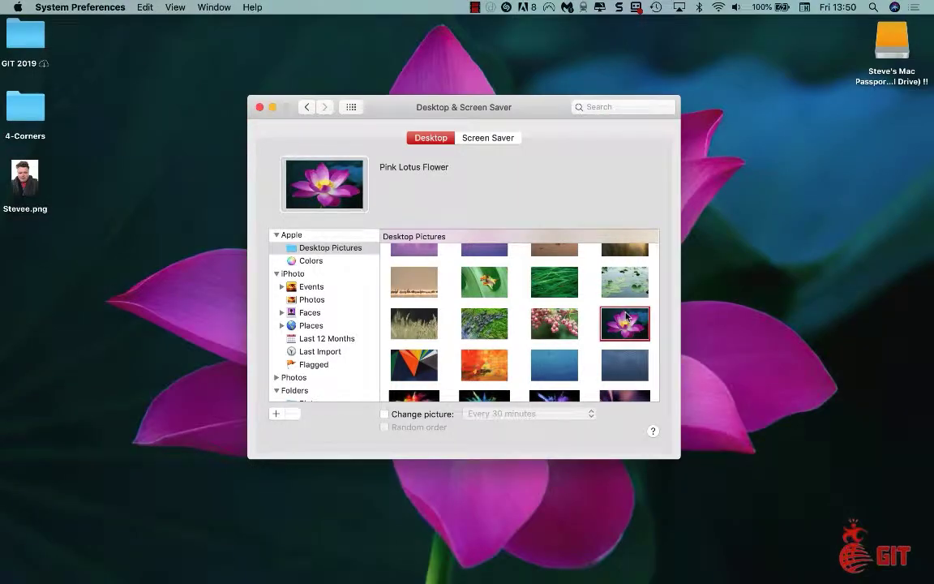
Try the Abstract 2 and Abstract 4 pictures as the desktop background.
scroll(504, 343, "down", 5)
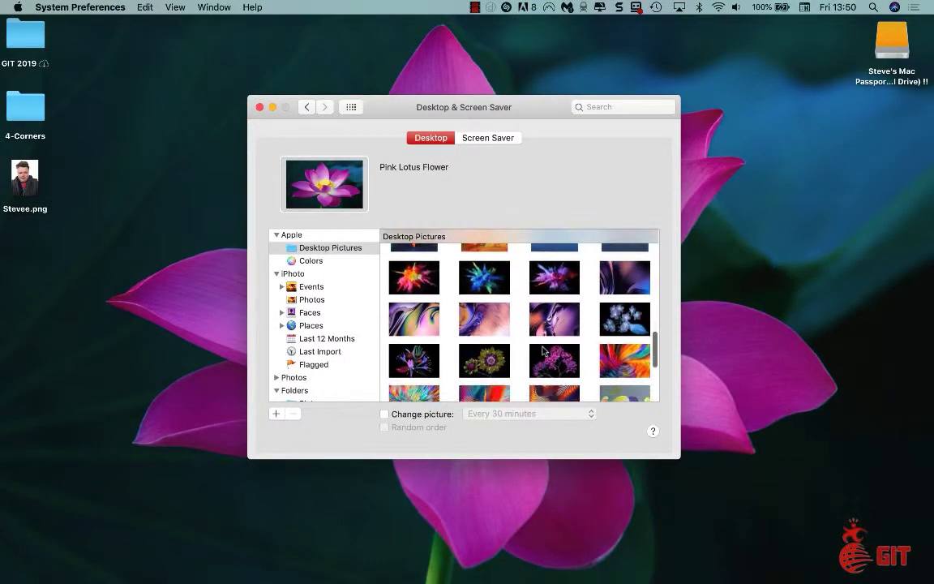
left_click(420, 319)
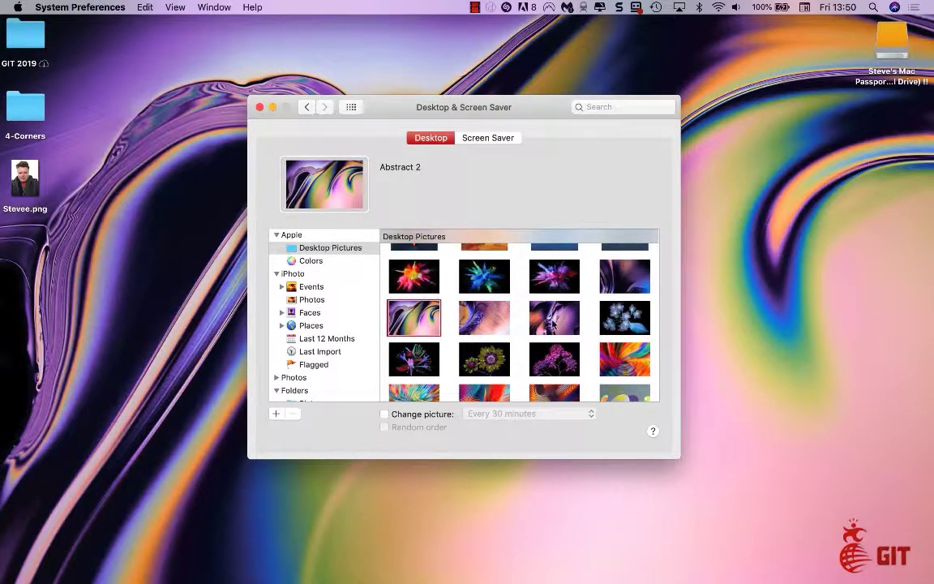
left_click(554, 317)
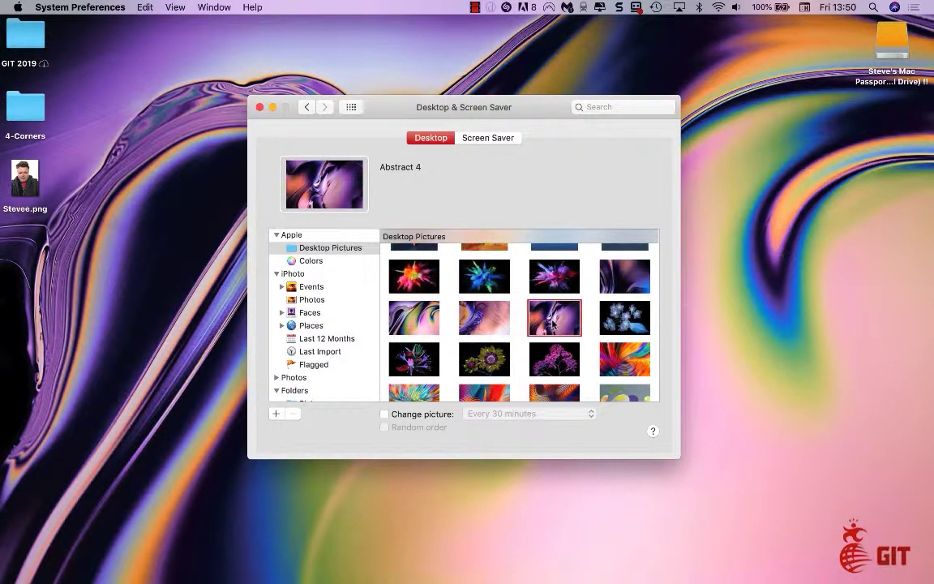
Set the Ink Cloud picture as the desktop background and shift the settings window slightly.
scroll(565, 376, "down", 5)
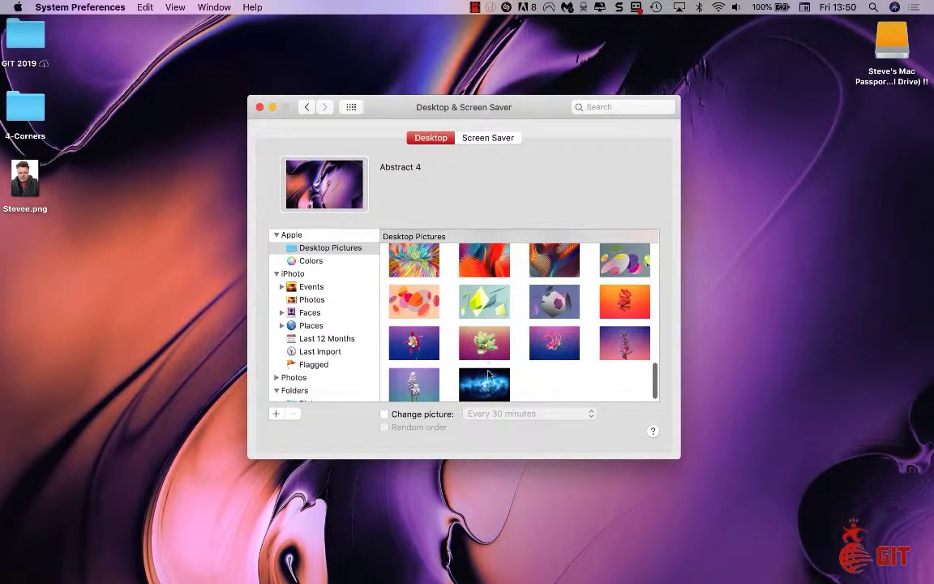
left_click(486, 375)
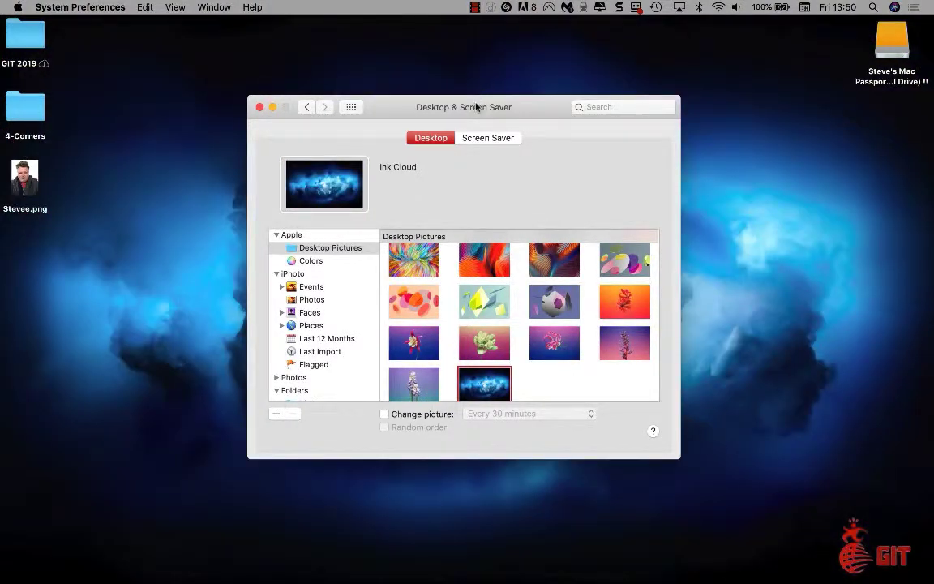
mouse_move(477, 107)
left_mouse_down()
mouse_move(486, 409)
mouse_move(475, 536)
mouse_move(427, 561)
mouse_move(438, 518)
mouse_move(538, 473)
mouse_move(357, 547)
mouse_move(410, 359)
mouse_move(448, 105)
mouse_move(551, 111)
mouse_move(430, 535)
mouse_move(457, 429)
mouse_move(477, 244)
mouse_move(463, 114)
left_mouse_up()
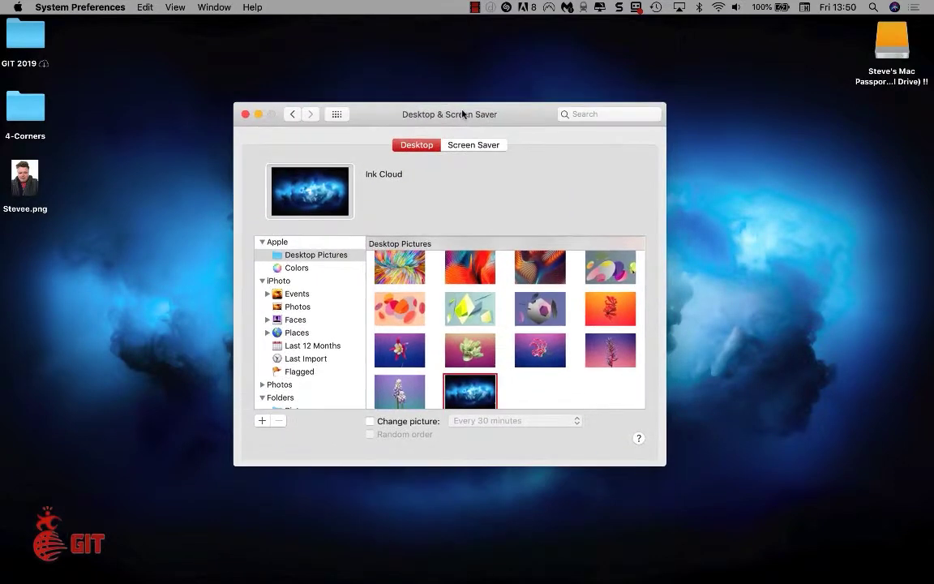
Set the red motorcycle photo from the Downloads folder as the desktop background, moving the settings window away and back to view it.
scroll(428, 267, "up", 5)
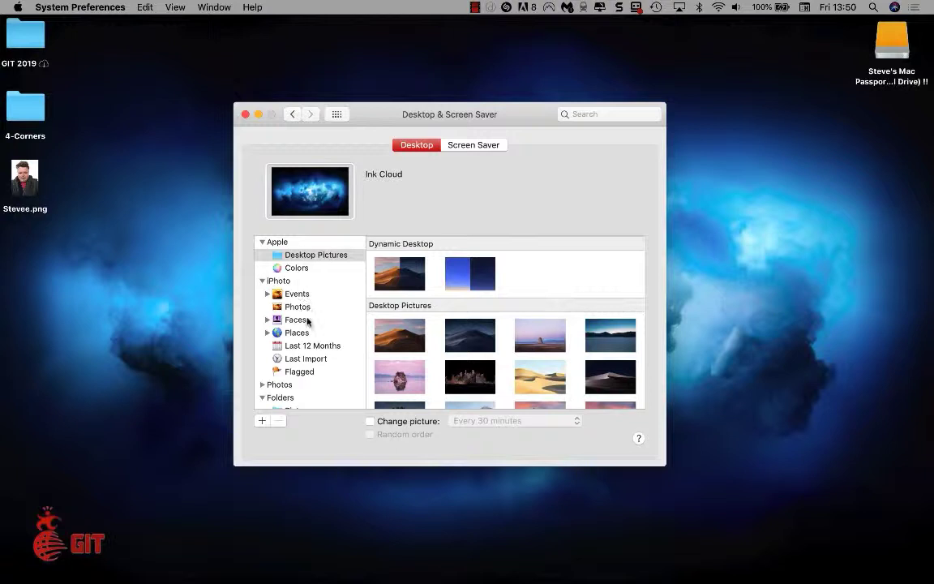
scroll(308, 322, "down", 2)
scroll(309, 325, "down", 5)
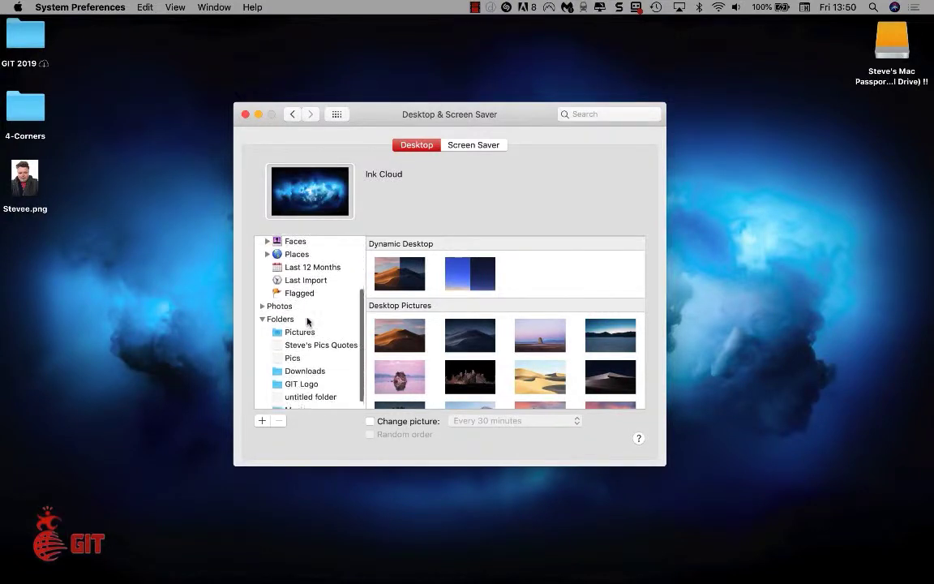
left_click(306, 362)
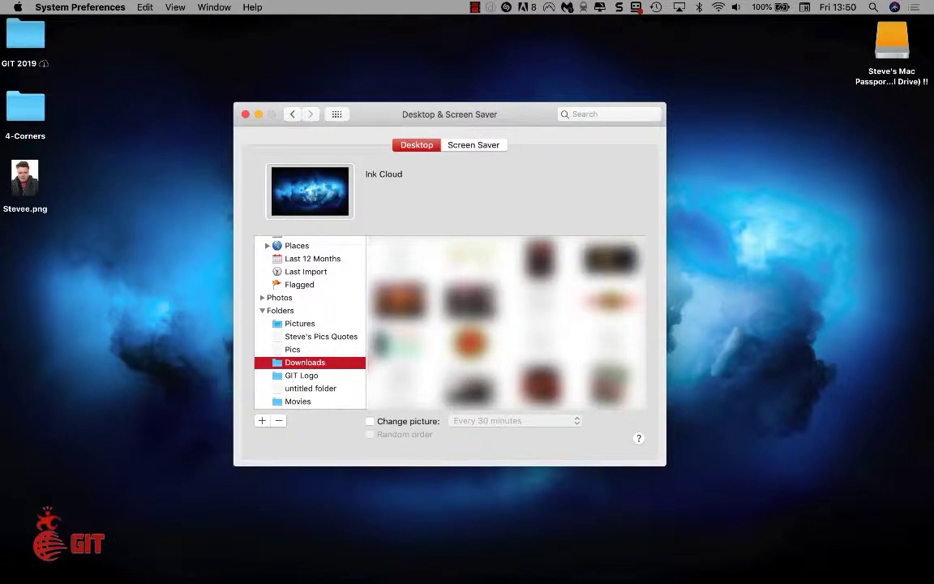
scroll(506, 325, "down", 1)
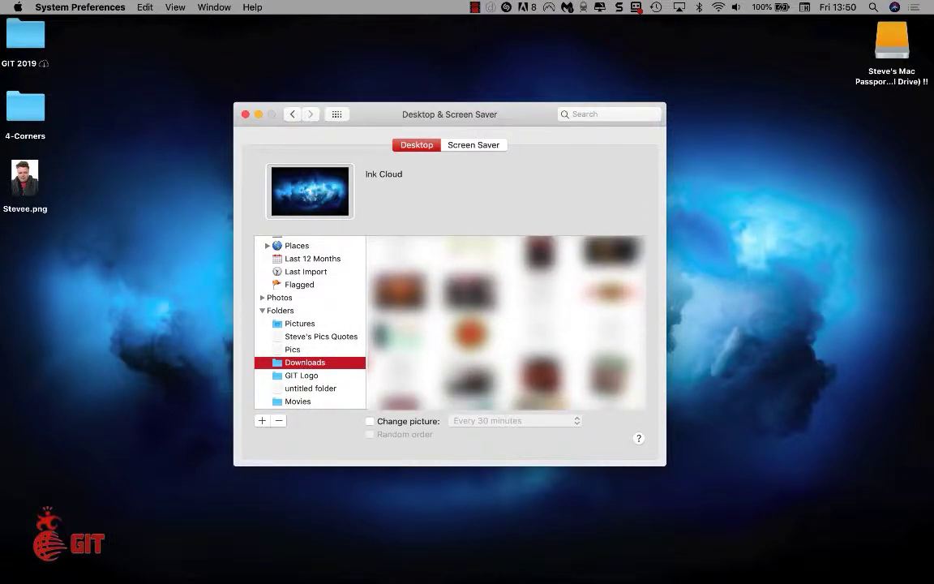
scroll(507, 324, "up", 1)
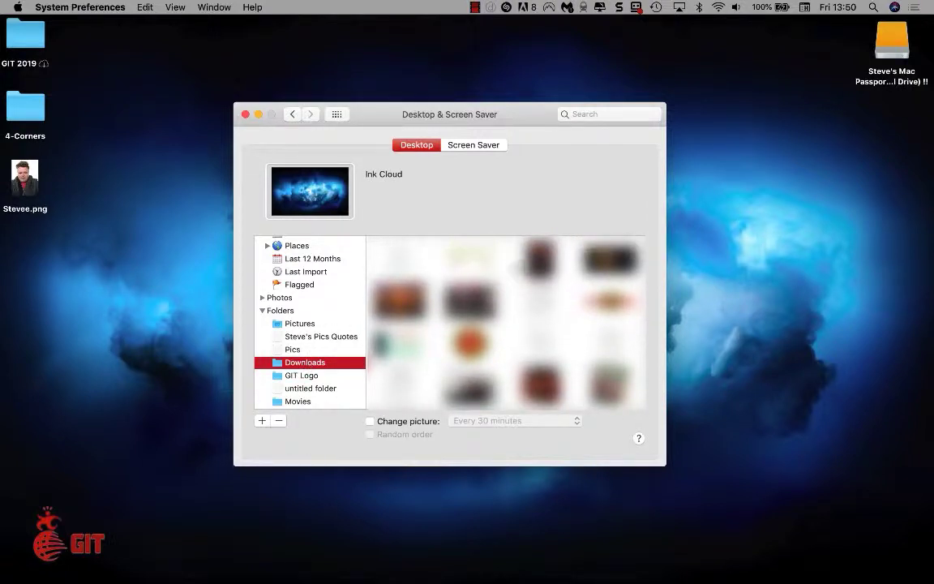
scroll(507, 325, "down", 5)
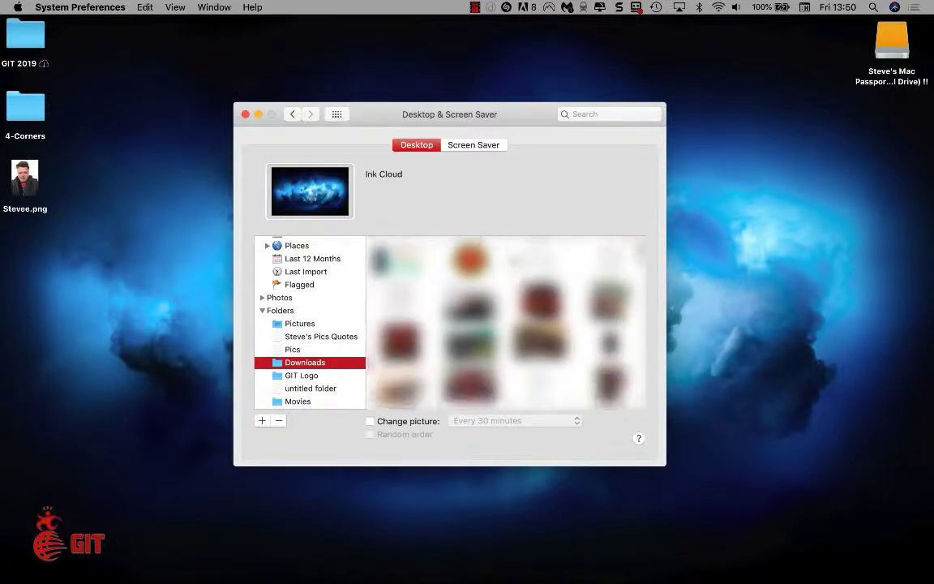
scroll(507, 325, "down", 5)
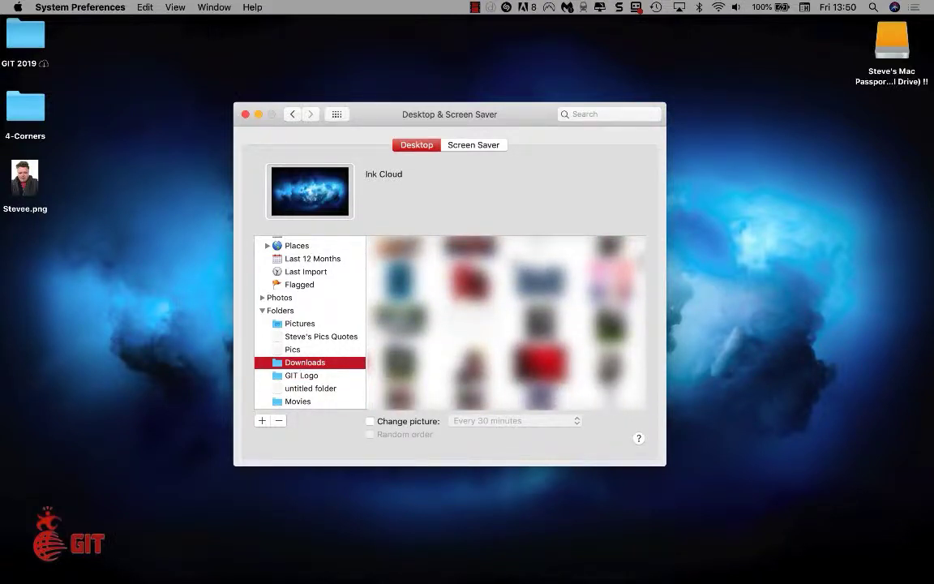
scroll(506, 325, "down", 5)
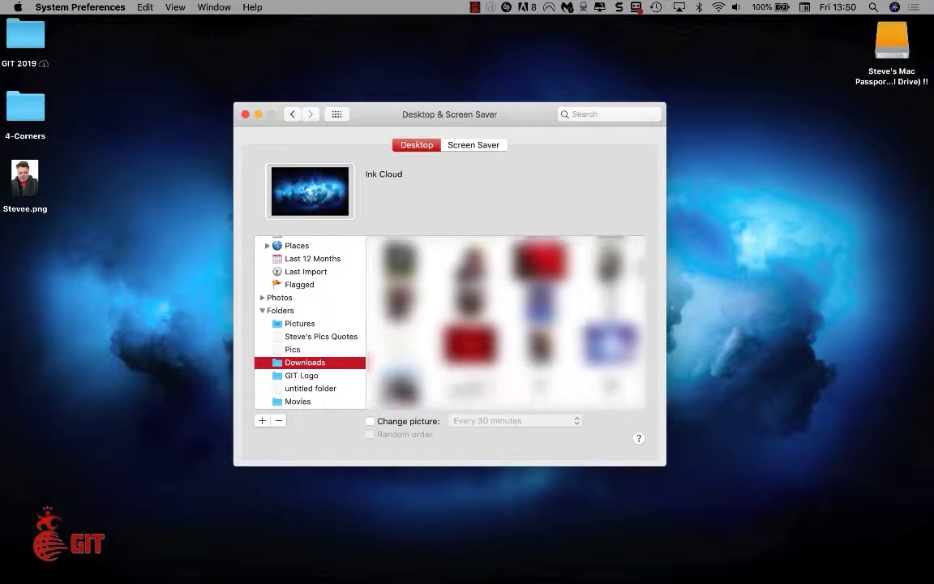
left_click(471, 344)
left_click_drag(456, 116, 446, 582)
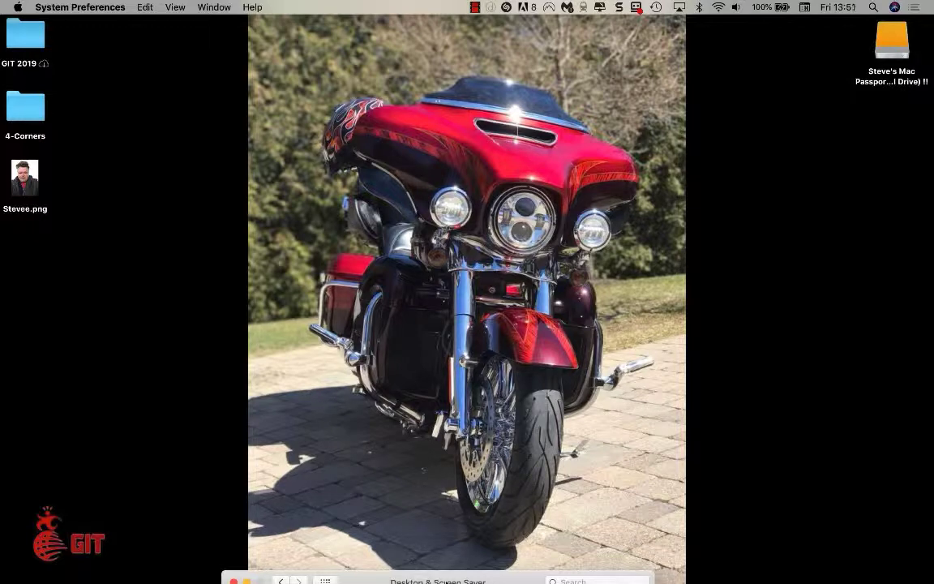
left_click_drag(446, 581, 465, 171)
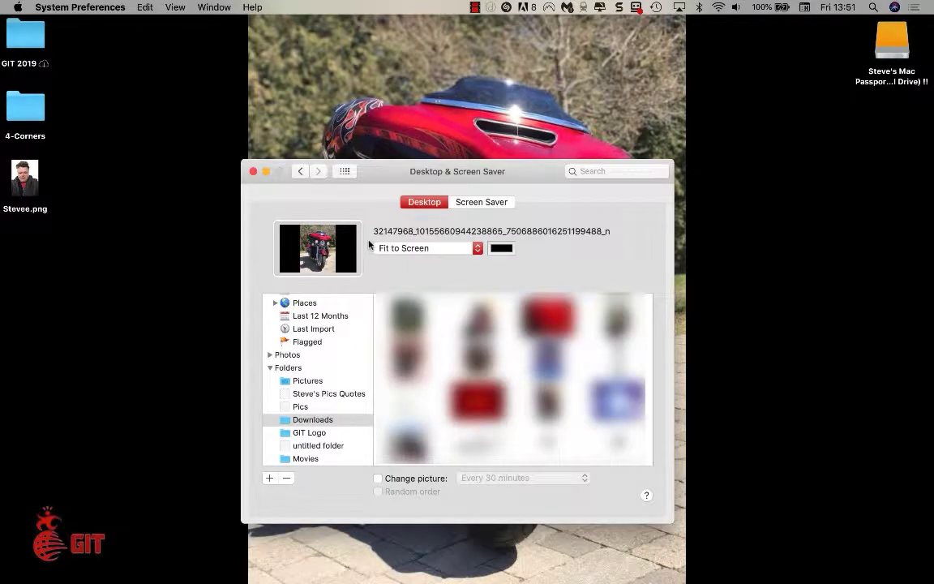
Set the desktop background to a custom solid colour, using the first saved red swatch.
scroll(327, 326, "up", 5)
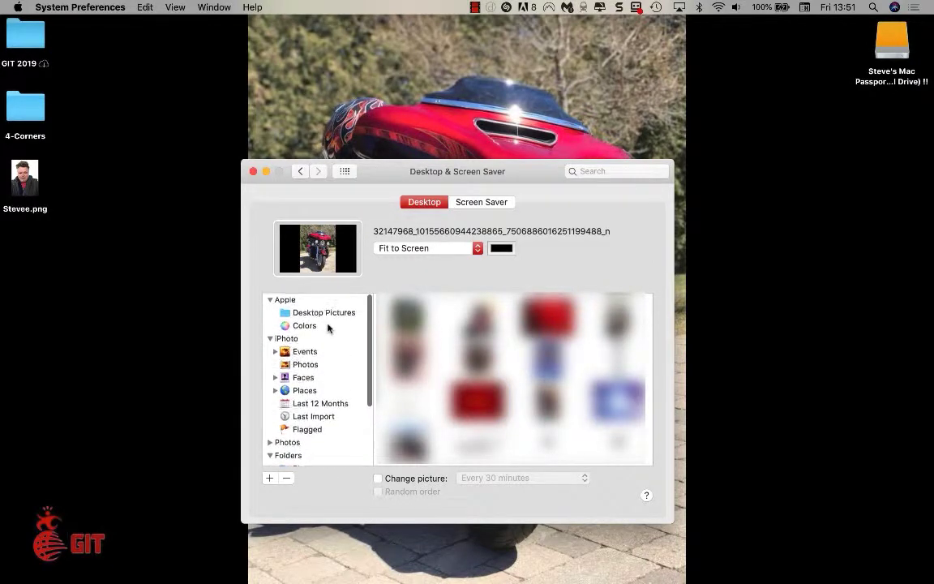
left_click(303, 325)
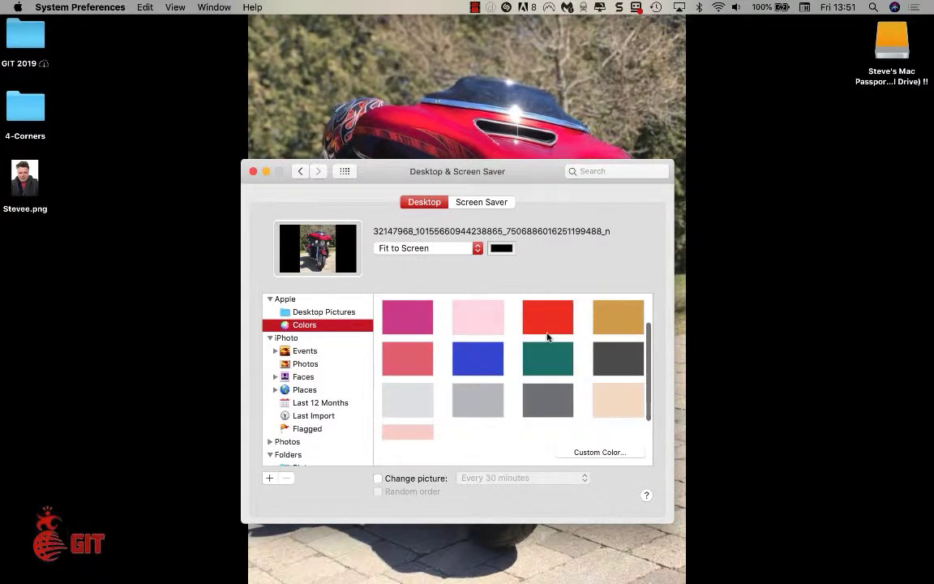
scroll(548, 336, "up", 3)
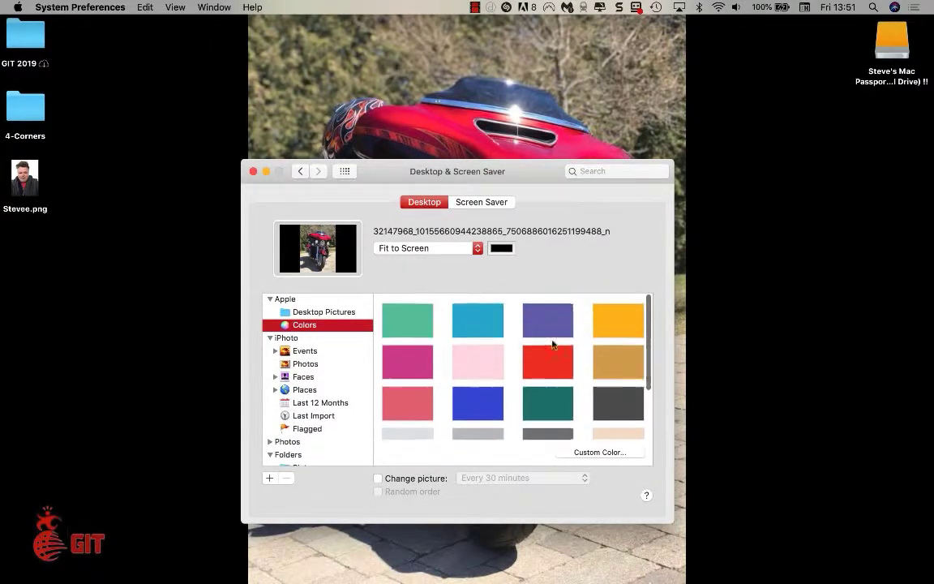
left_click(600, 452)
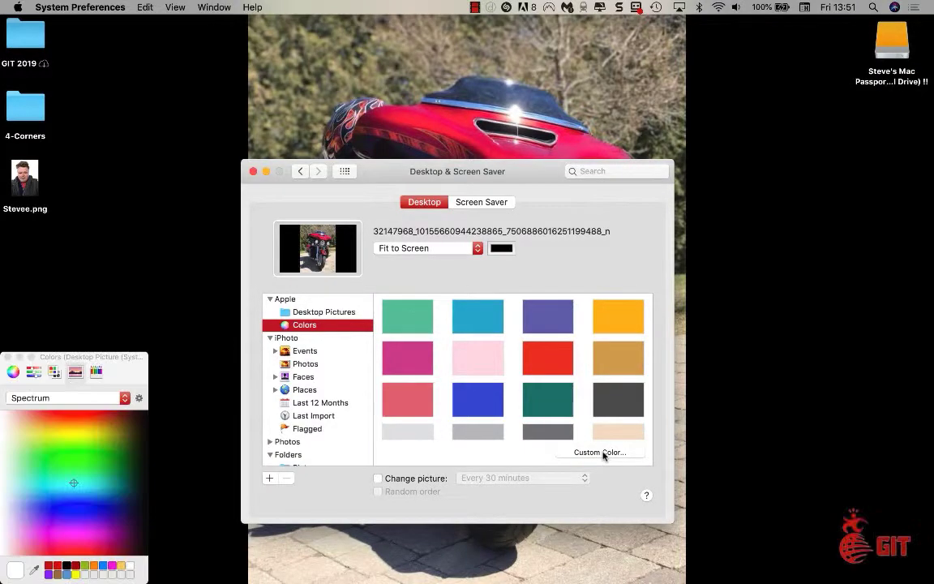
left_click(49, 566)
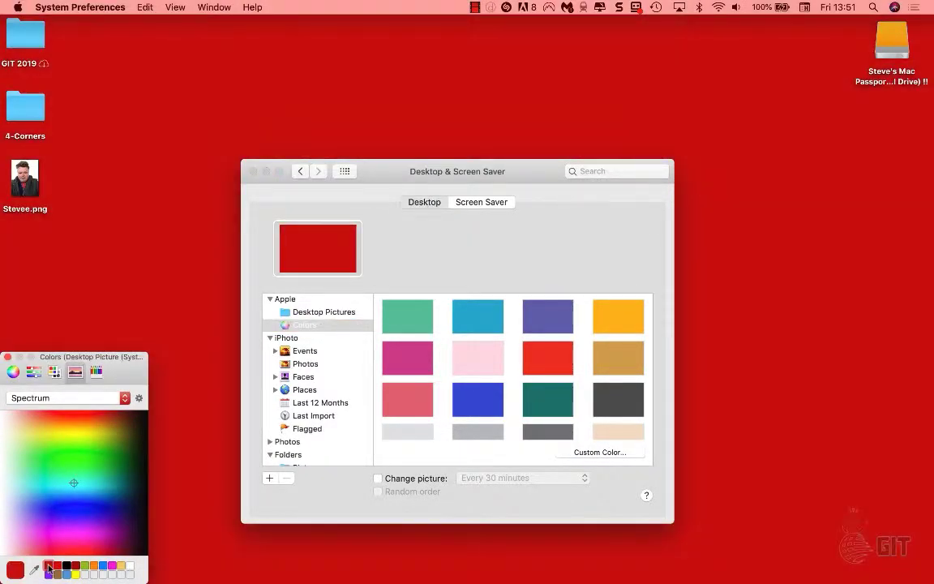
Change the custom desktop background colour to a dark red picked near the lower dark edge of the spectrum, and close the colour picker.
left_click(114, 554)
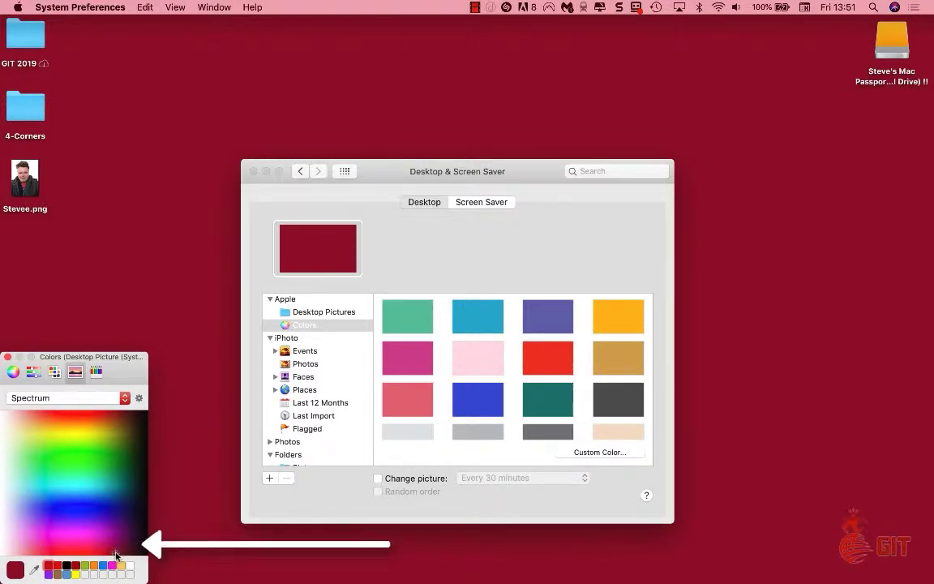
left_click(100, 554)
left_click(108, 554)
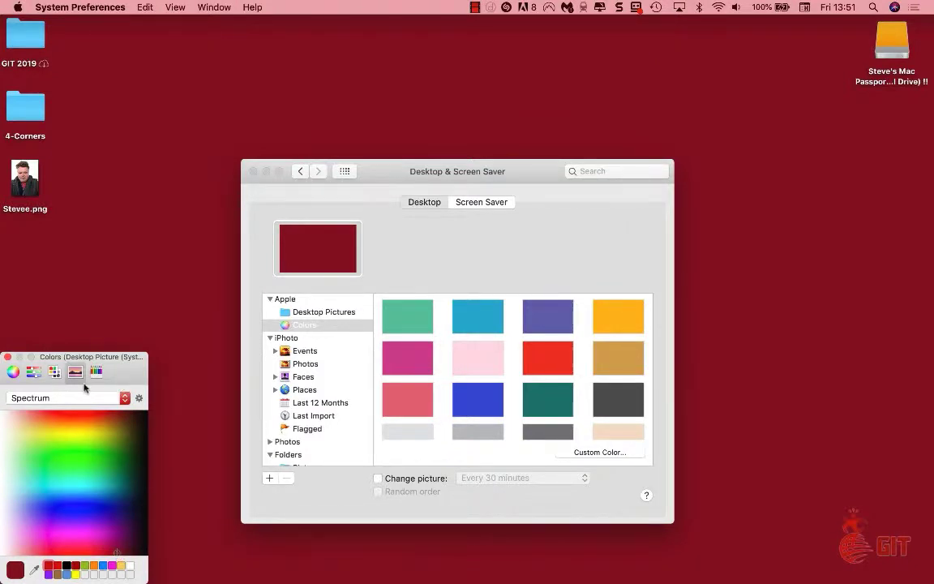
left_click(9, 357)
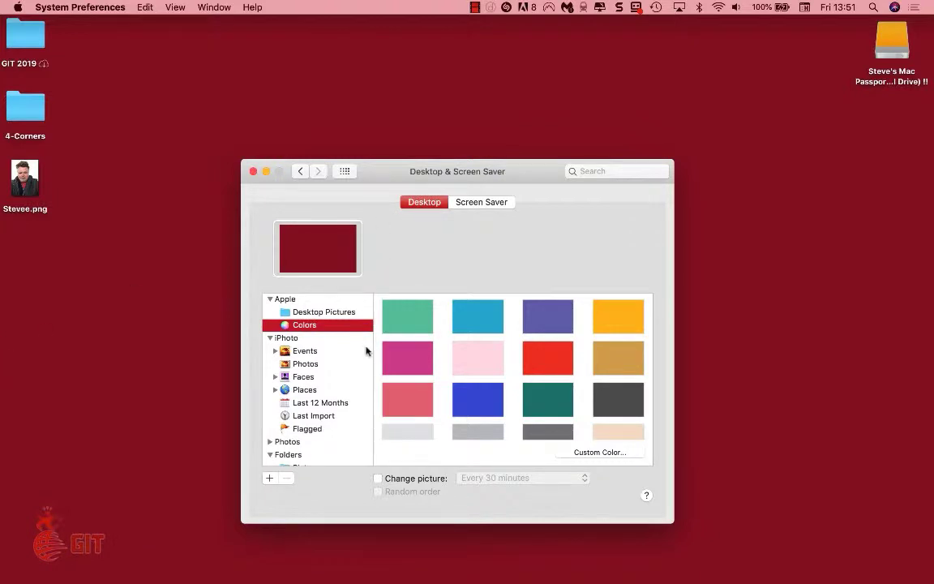
Set the upright red motorcycle photo from the Downloads folder as the desktop background, moving the settings window aside to view it.
scroll(332, 402, "down", 5)
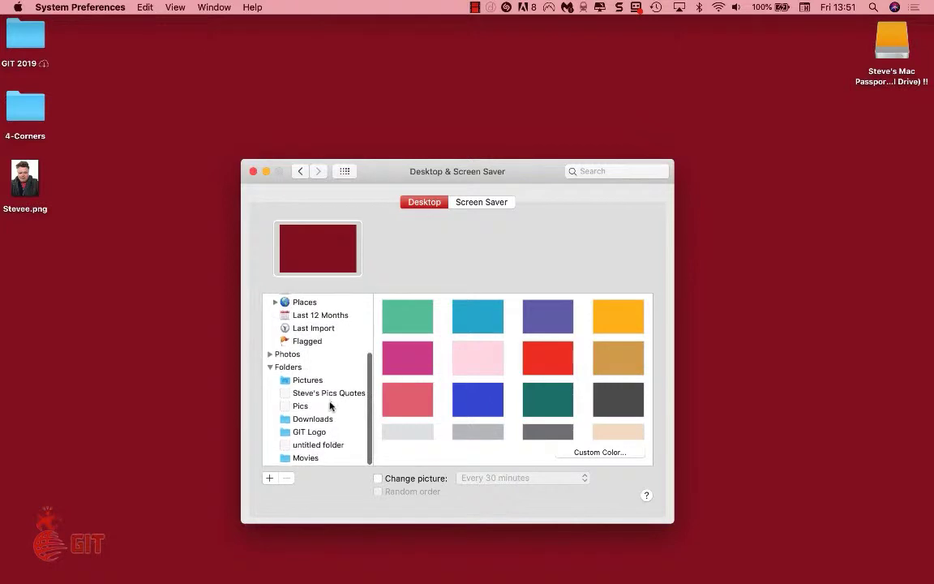
left_click(314, 420)
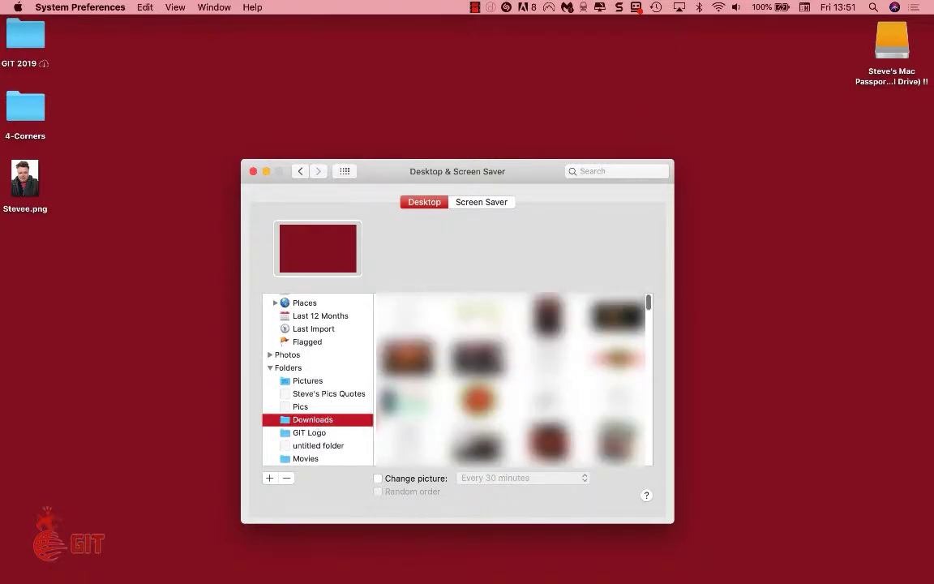
scroll(483, 367, "down", 6)
scroll(511, 379, "down", 5)
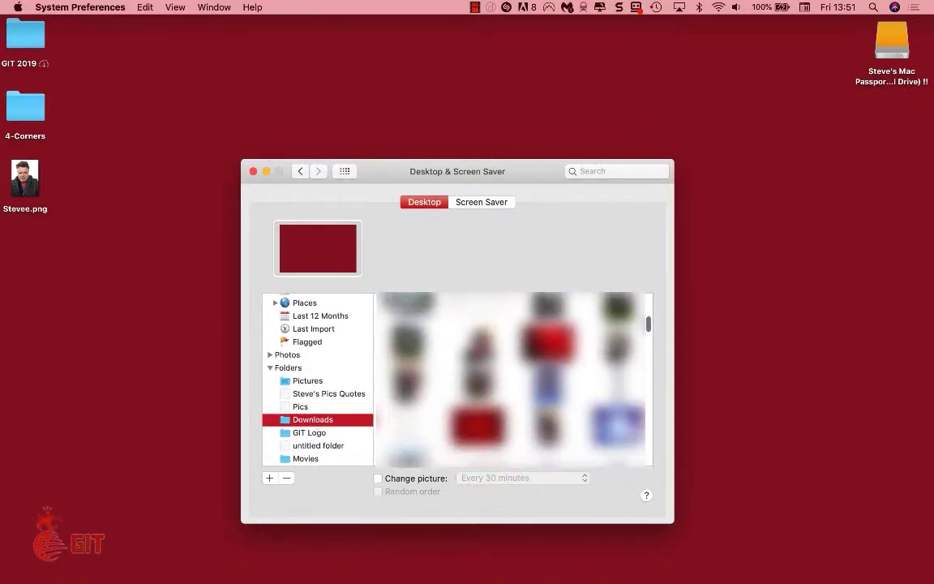
left_click(409, 369)
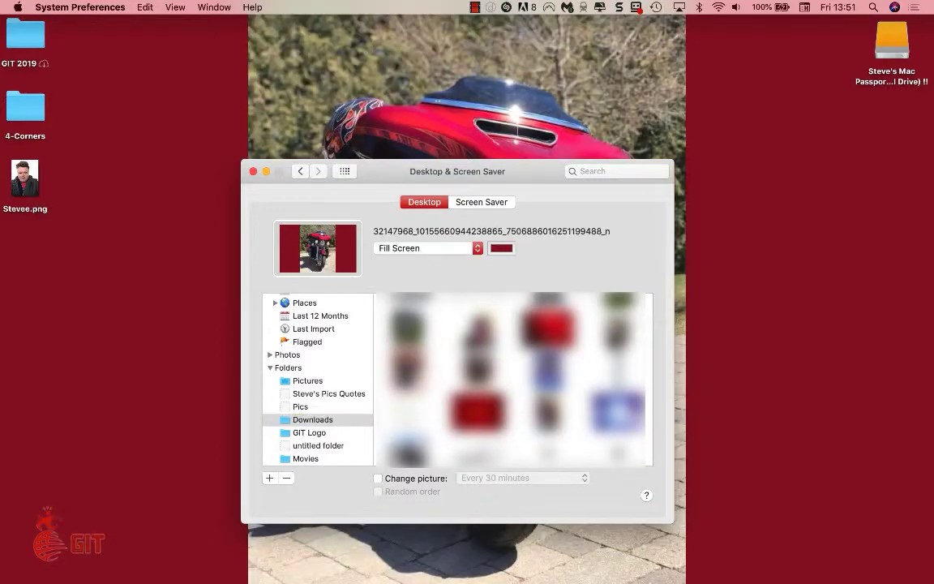
left_click_drag(398, 174, 198, 551)
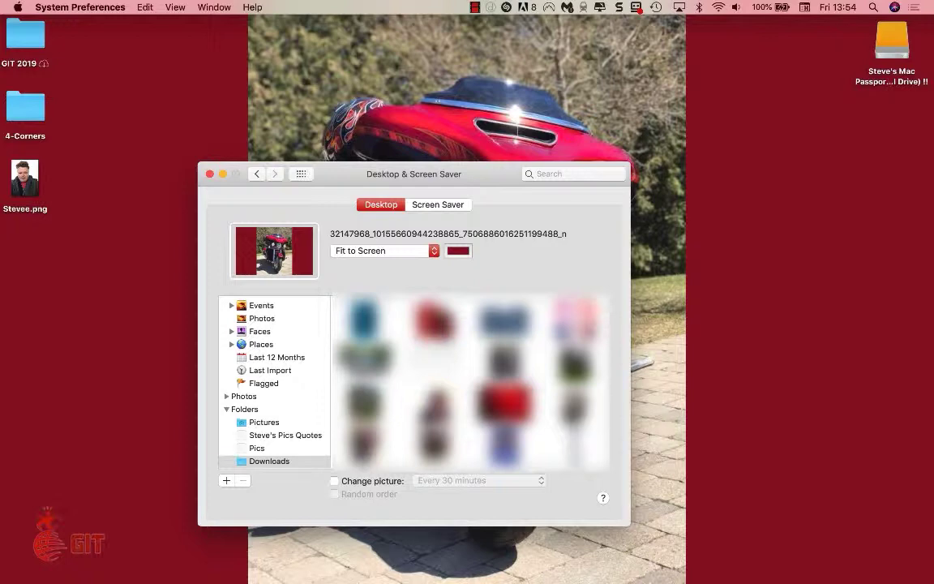
Set the silver car photo from Downloads as the desktop background, moving the settings window away and back to view it.
left_click(365, 358)
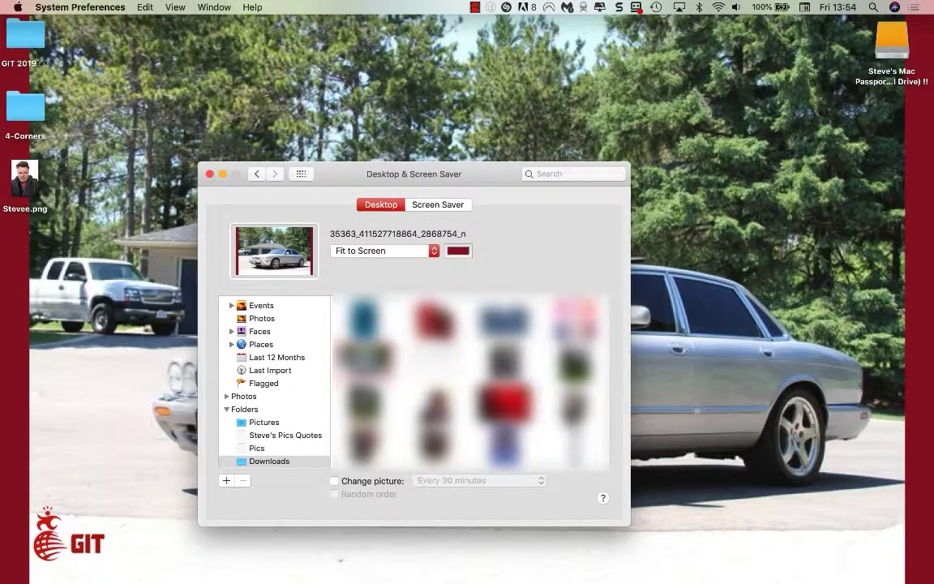
left_click_drag(366, 172, 387, 566)
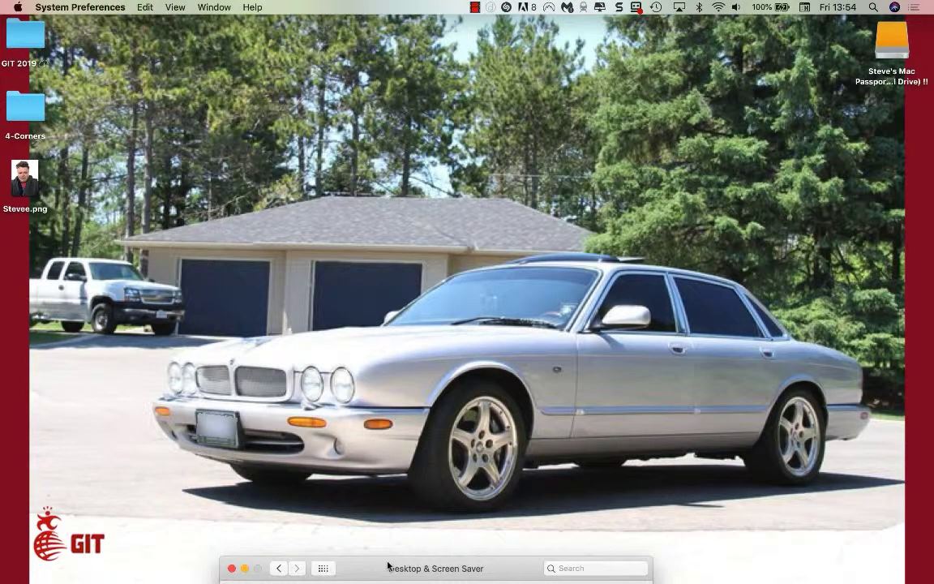
left_click_drag(388, 566, 323, 267)
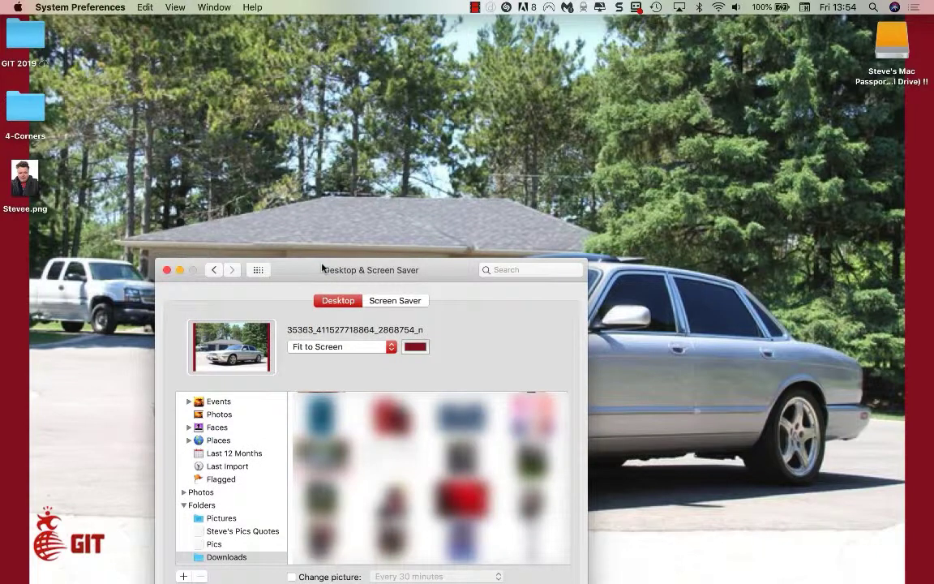
Try the Center display option for the car photo, moving the settings window away and back to view it.
left_click(331, 351)
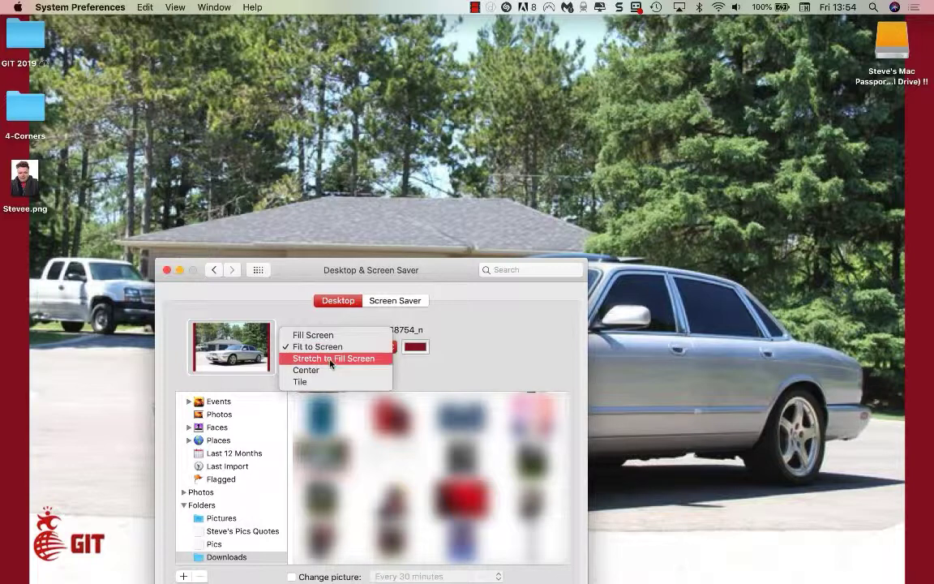
left_click(328, 370)
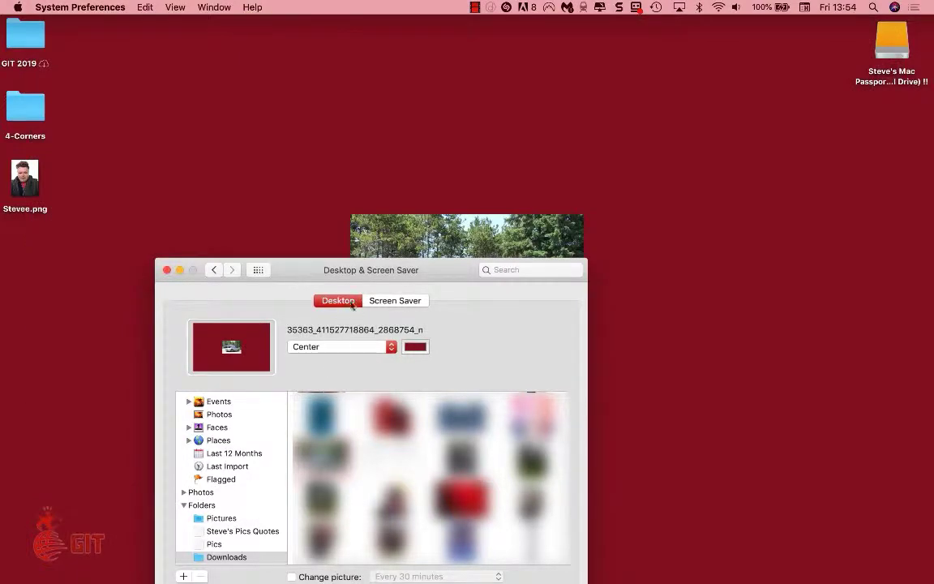
left_click_drag(364, 274, 390, 532)
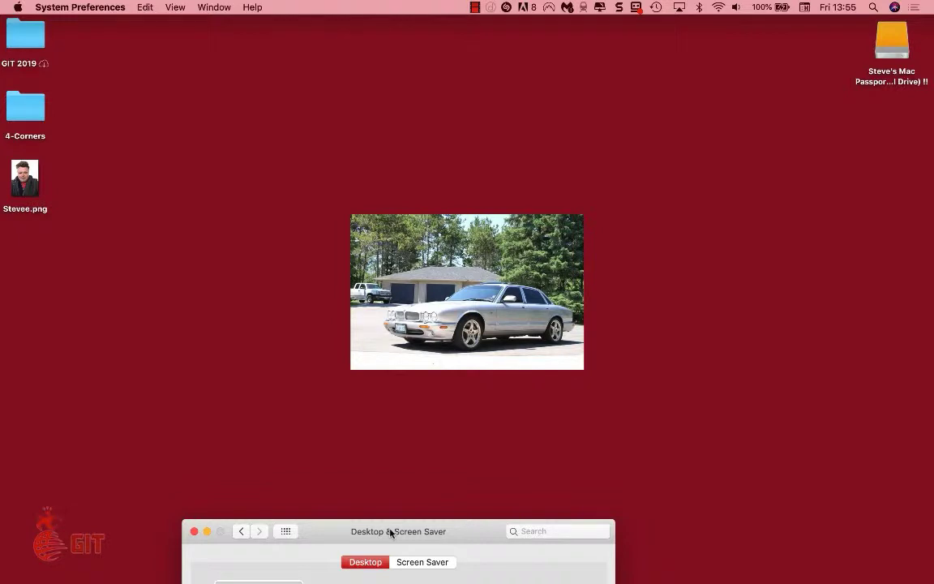
left_click_drag(390, 532, 442, 120)
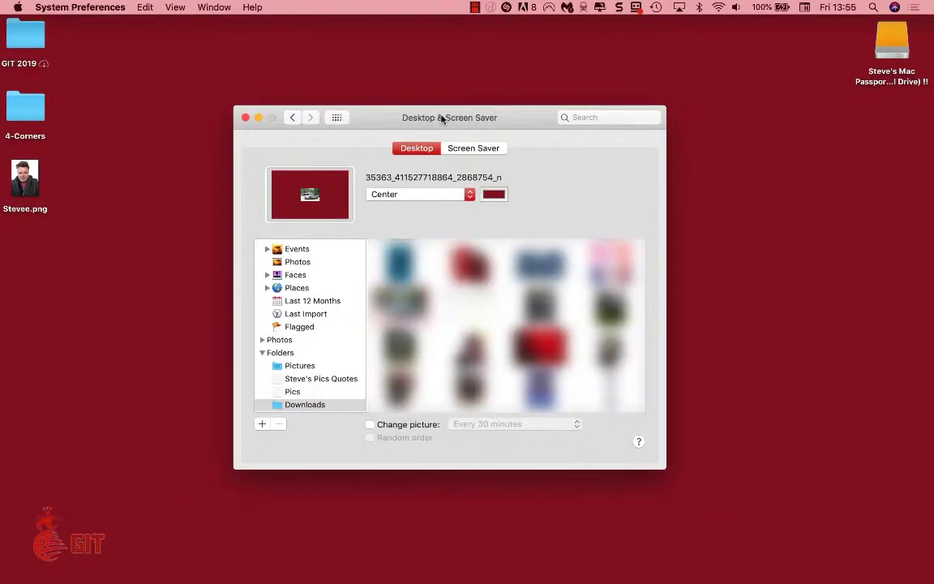
Switch the car photo to Fit to Screen and move the settings window aside and back to check the background.
left_click(408, 199)
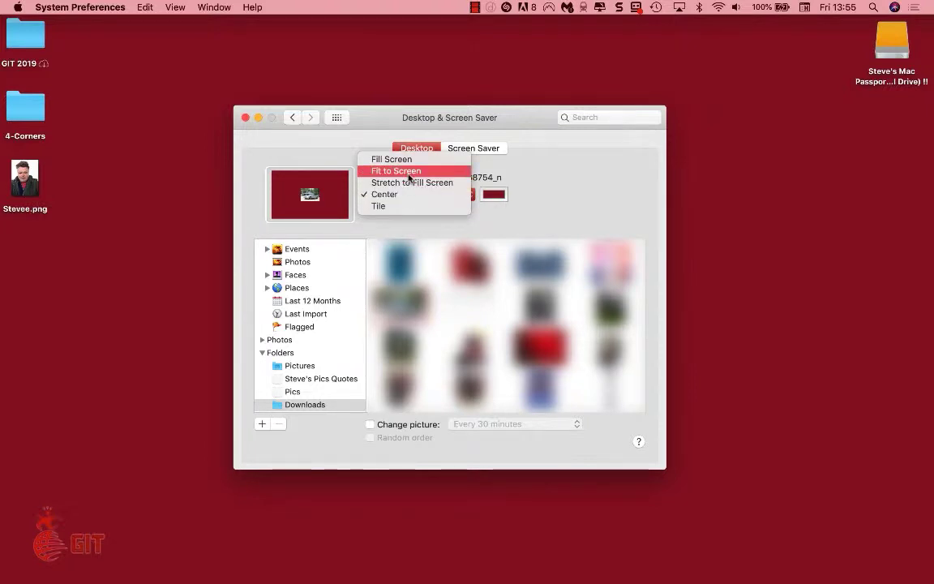
left_click(409, 176)
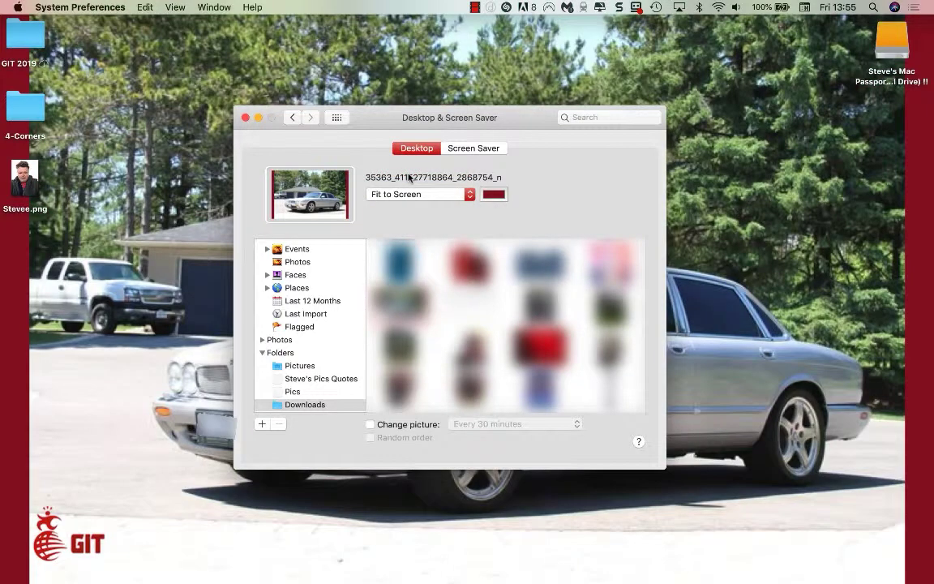
left_click_drag(405, 118, 301, 394)
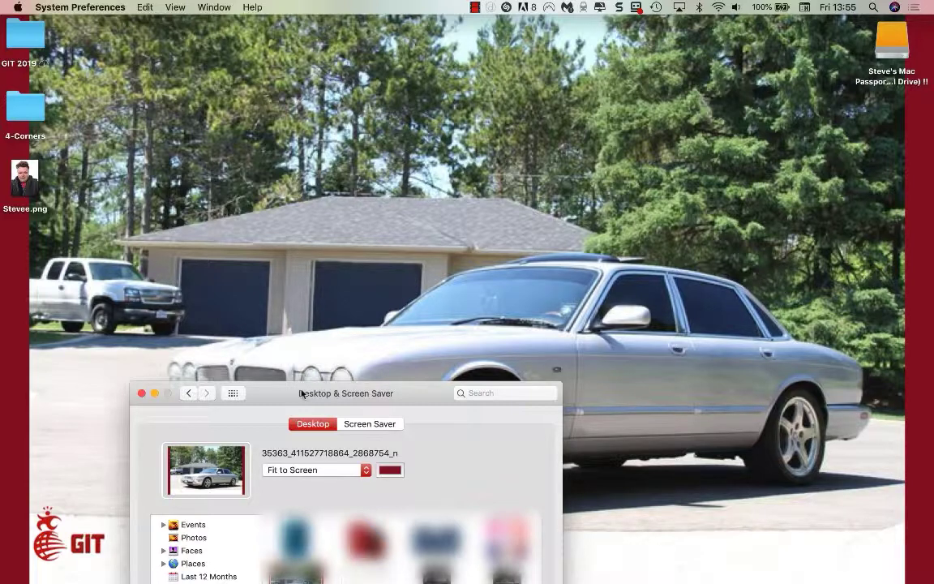
left_click_drag(302, 394, 346, 111)
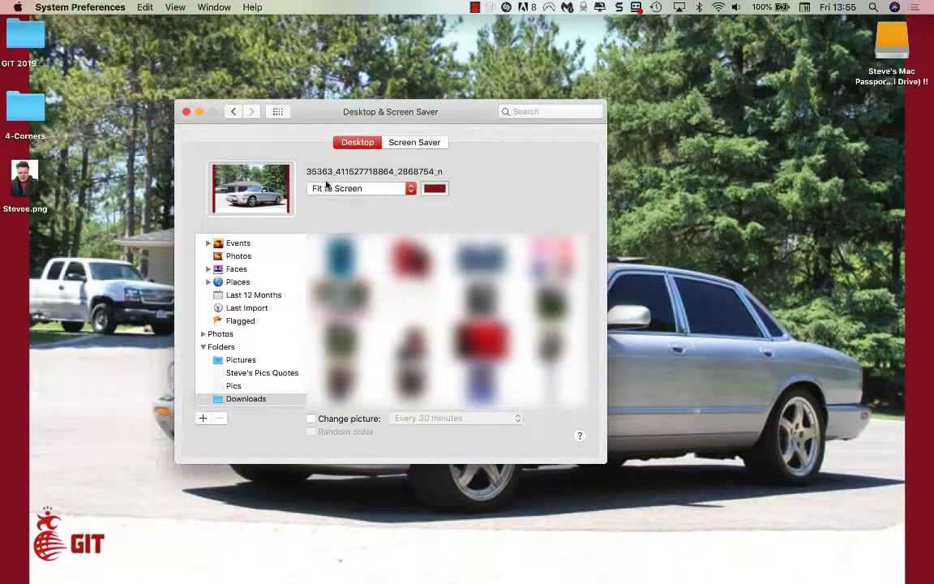
Set the car photo's display option to Center again and move the settings window away and back to view the solid colour surround.
left_click(351, 188)
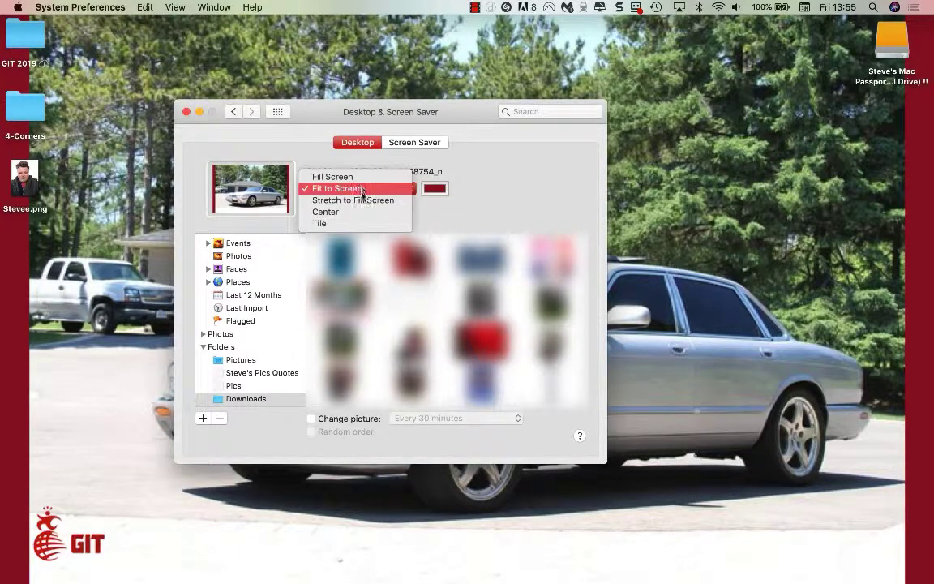
left_click(355, 213)
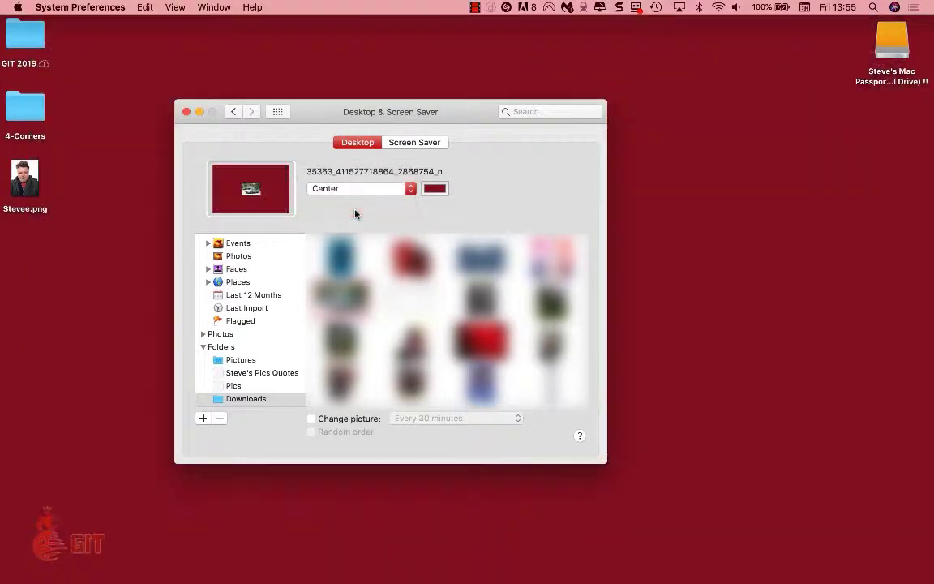
left_click_drag(379, 115, 396, 427)
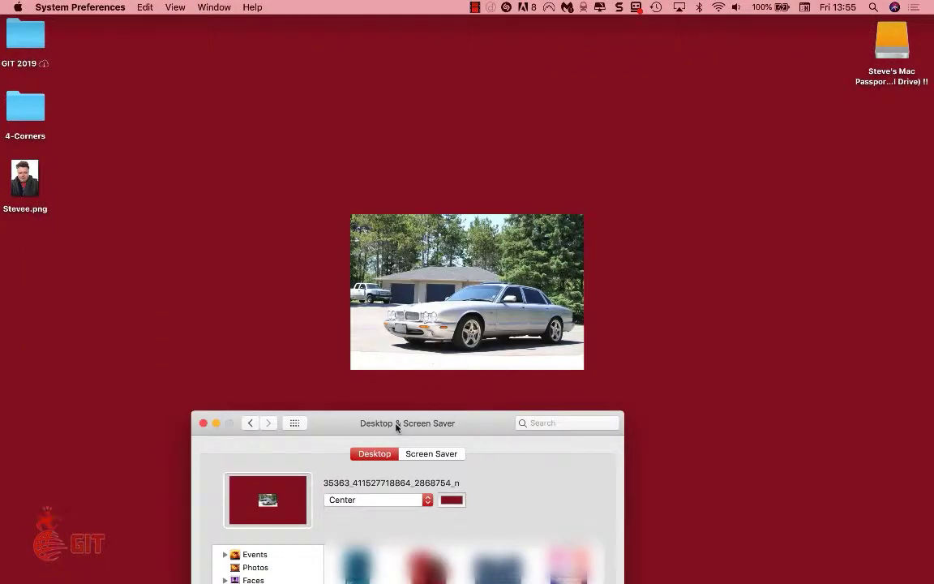
left_click_drag(397, 428, 457, 95)
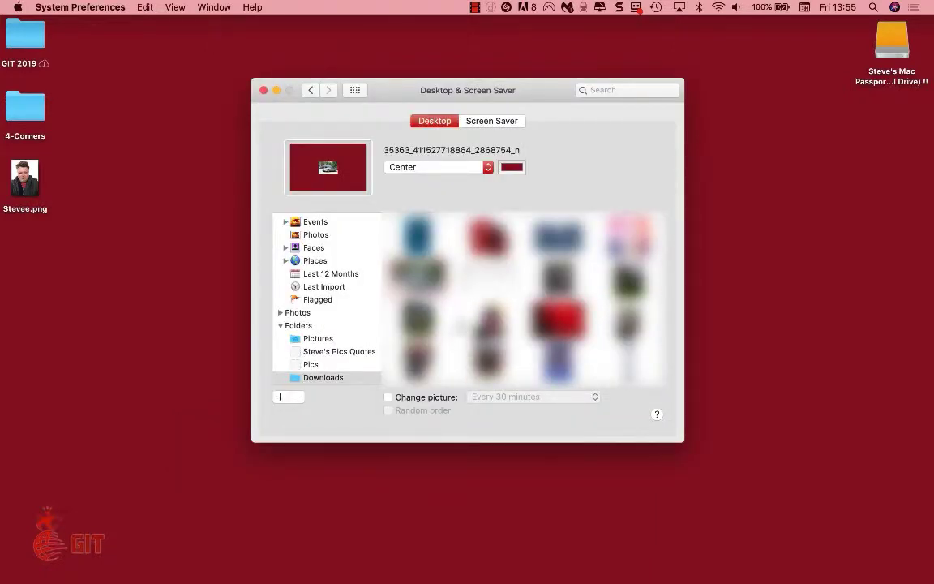
Set the 2014 Harley Davidson CVO Ultra Limited photo as the desktop background with Fill Screen, and uncover the desktop to view it.
scroll(523, 296, "up", 5)
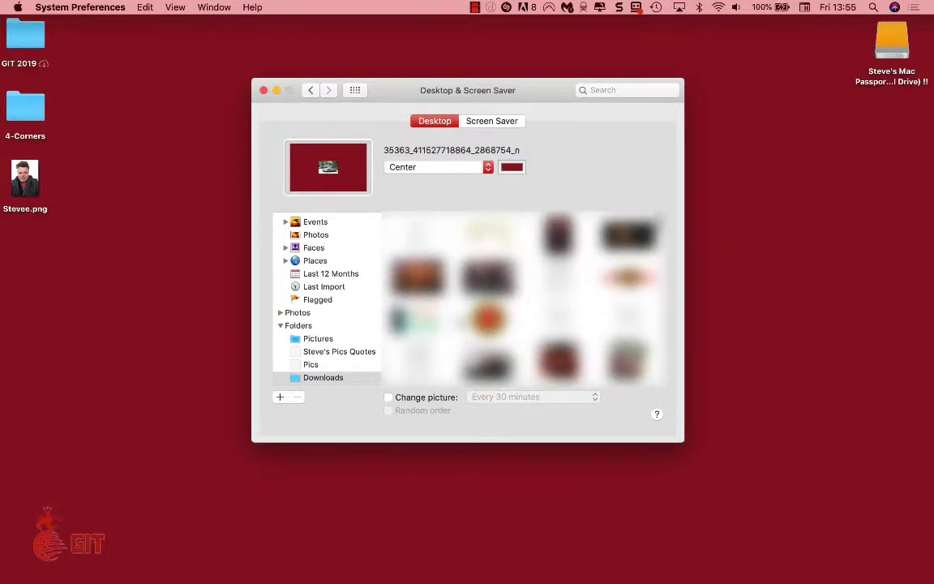
left_click(489, 277)
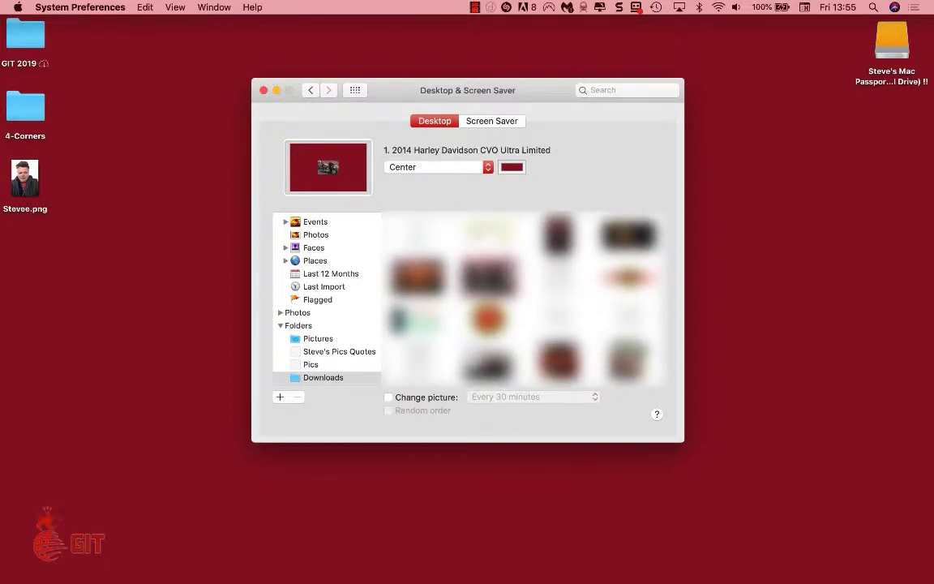
left_click(423, 167)
left_click(423, 167)
left_click(421, 169)
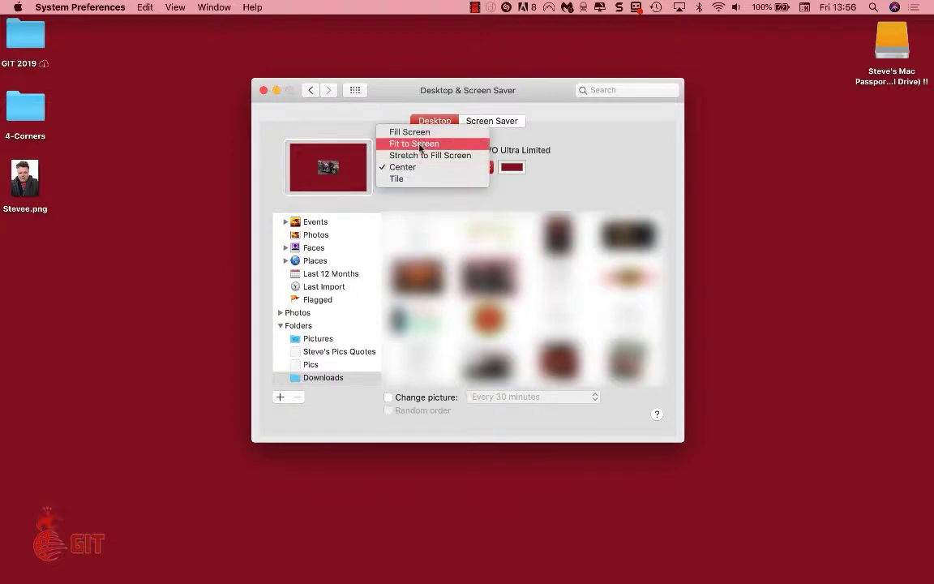
left_click(420, 132)
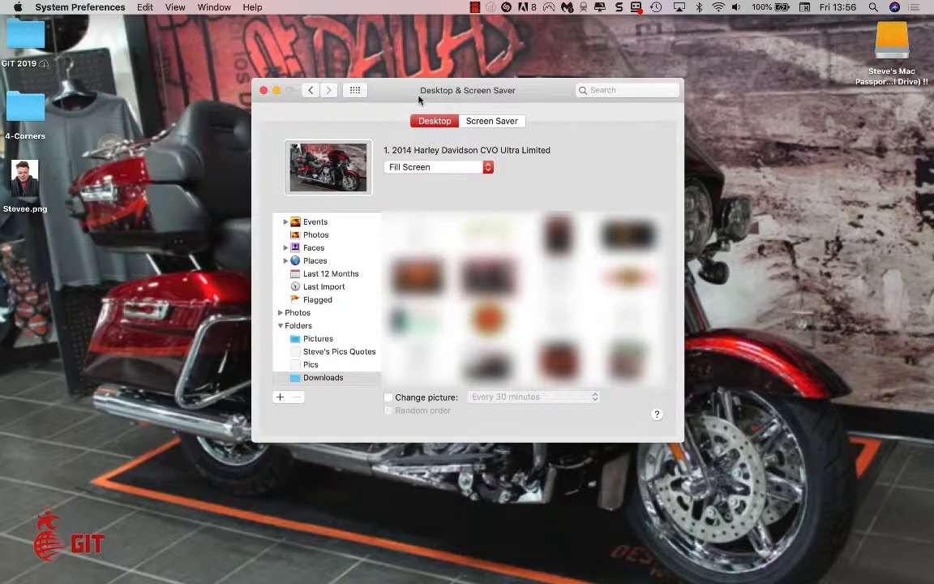
left_click_drag(375, 90, 281, 576)
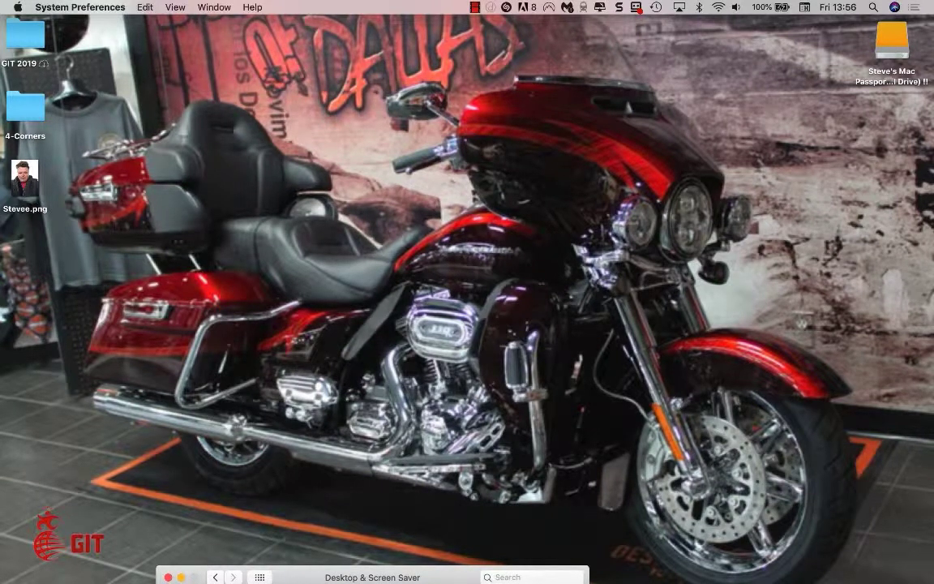
left_click_drag(372, 577, 413, 74)
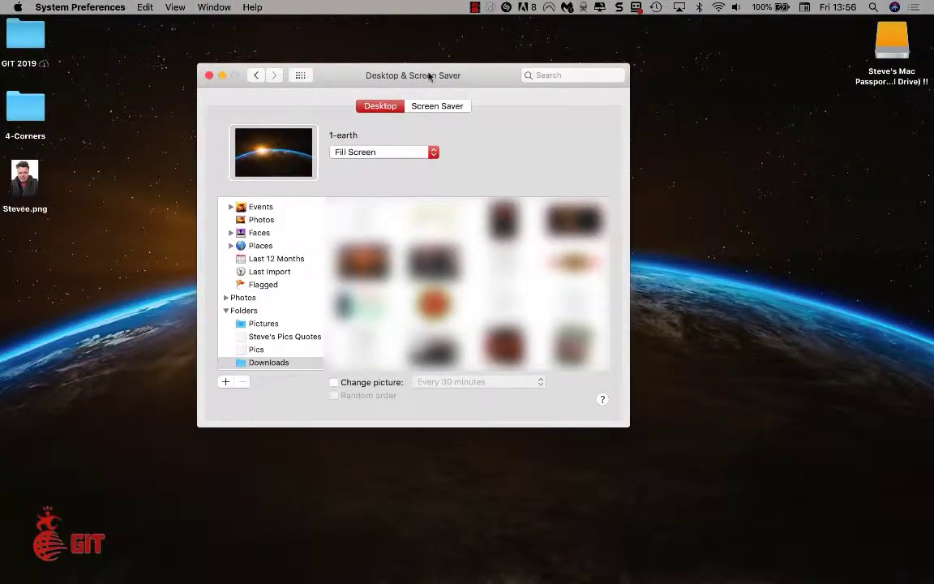
View the 1-earth desktop background by moving the settings window out of the way and back.
left_click_drag(428, 75, 419, 556)
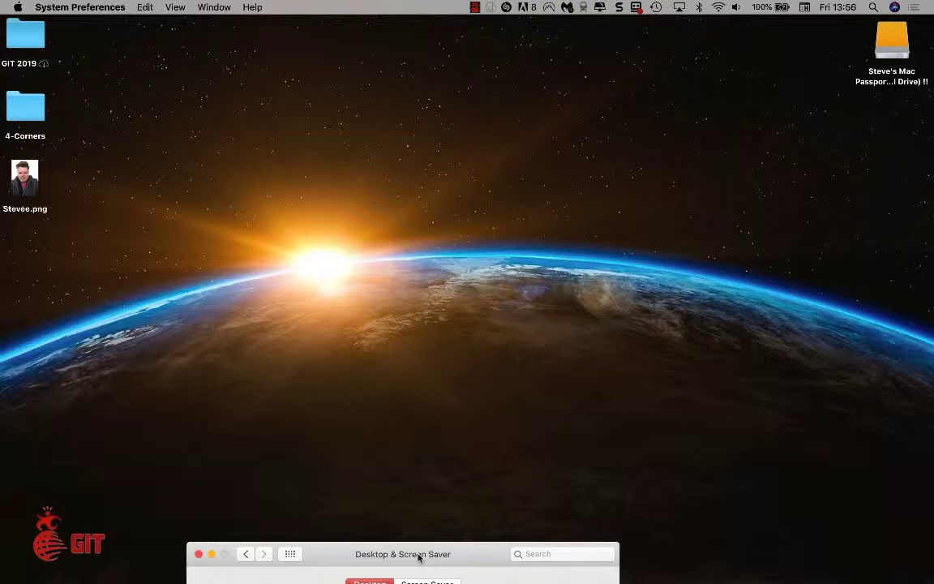
left_click_drag(420, 556, 429, 93)
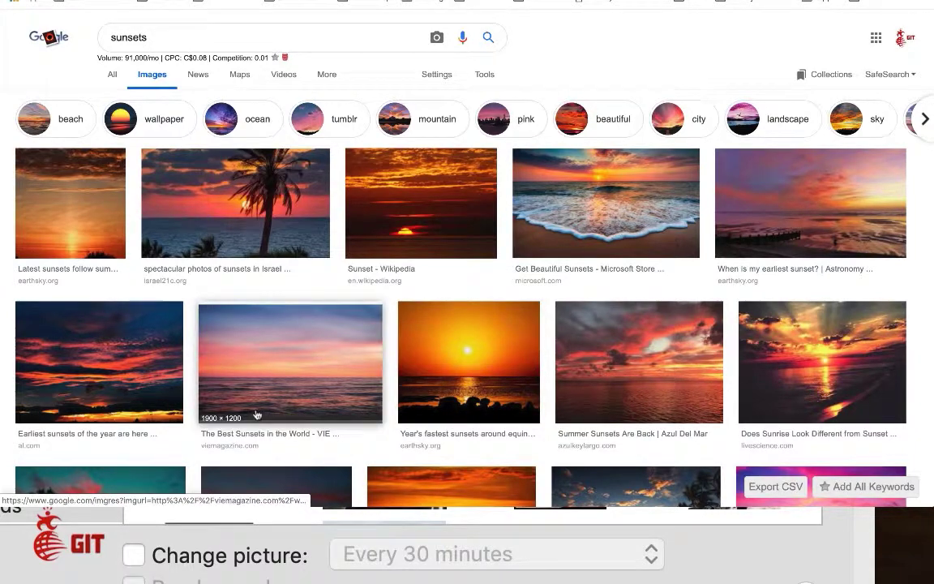
Browse the Google Images results for sunsets to look for possible background pictures.
scroll(204, 201, "down", 10)
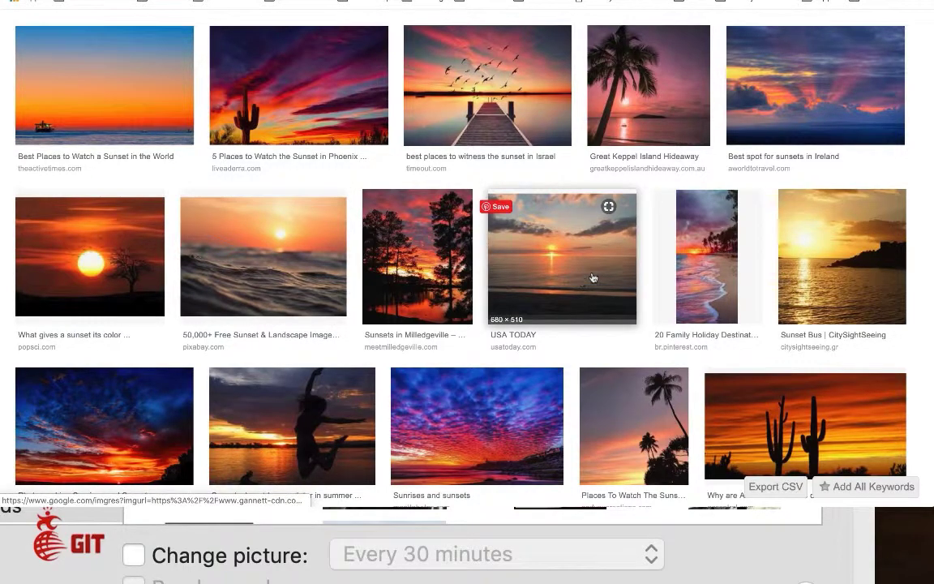
scroll(815, 260, "down", 5)
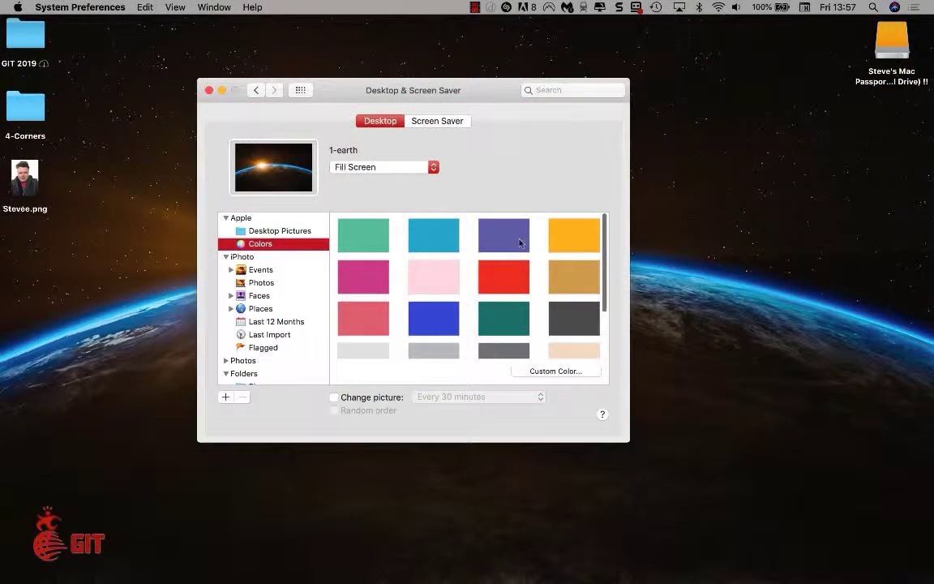
Close the Desktop & Screen Saver settings window.
left_click(209, 91)
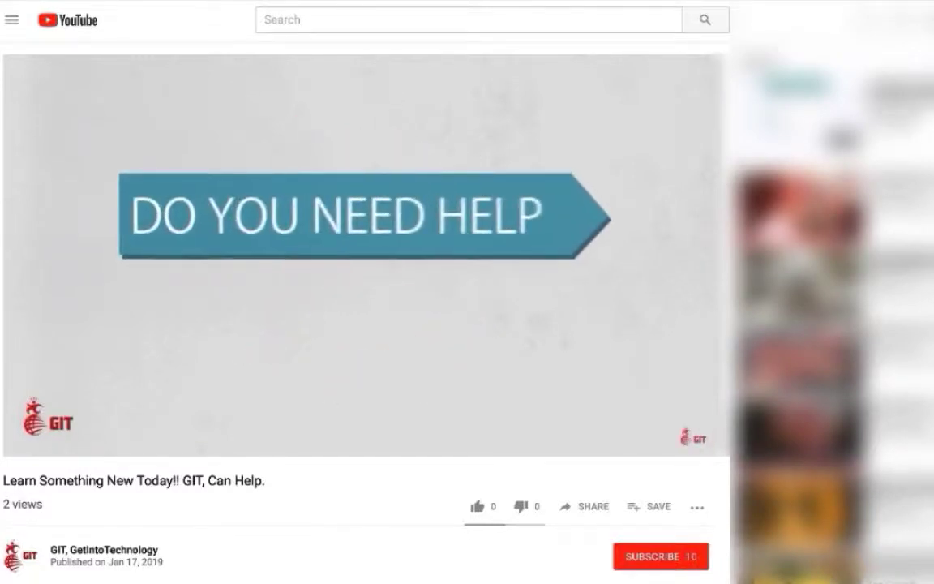
Subscribe to the GIT, GetIntoTechnology channel on YouTube.
left_click(652, 558)
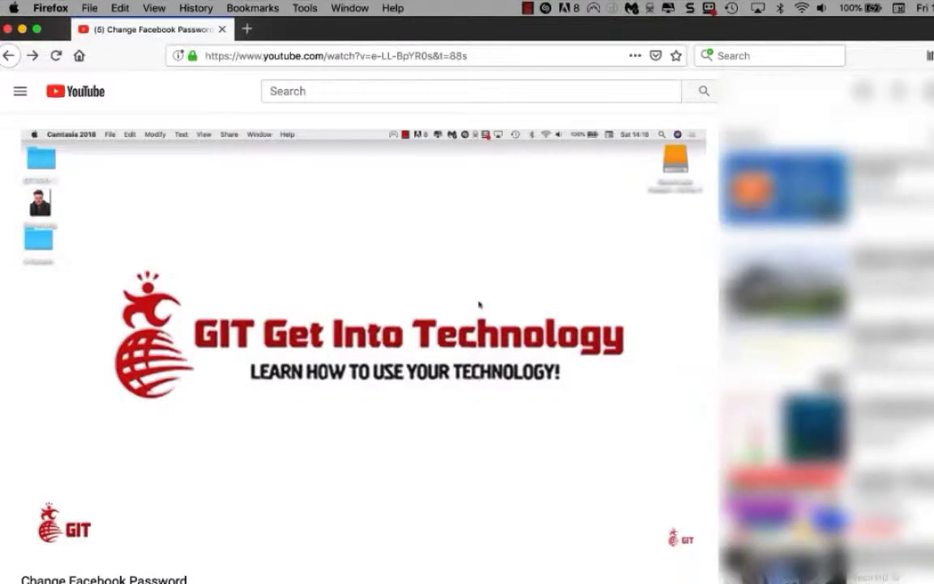
Like the Change Facebook Password video and expand its full description to read through the text and social media links.
scroll(425, 537, "down", 3)
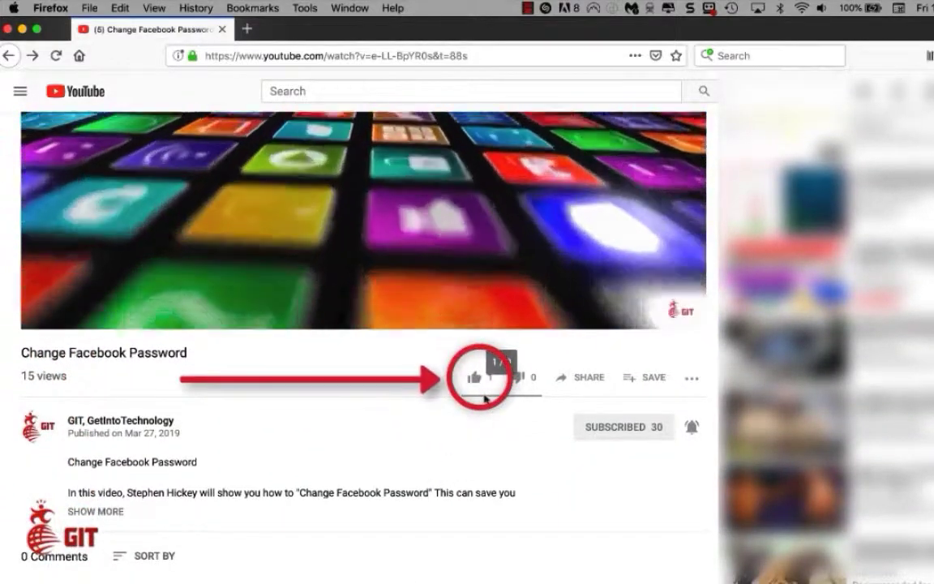
left_click(474, 381)
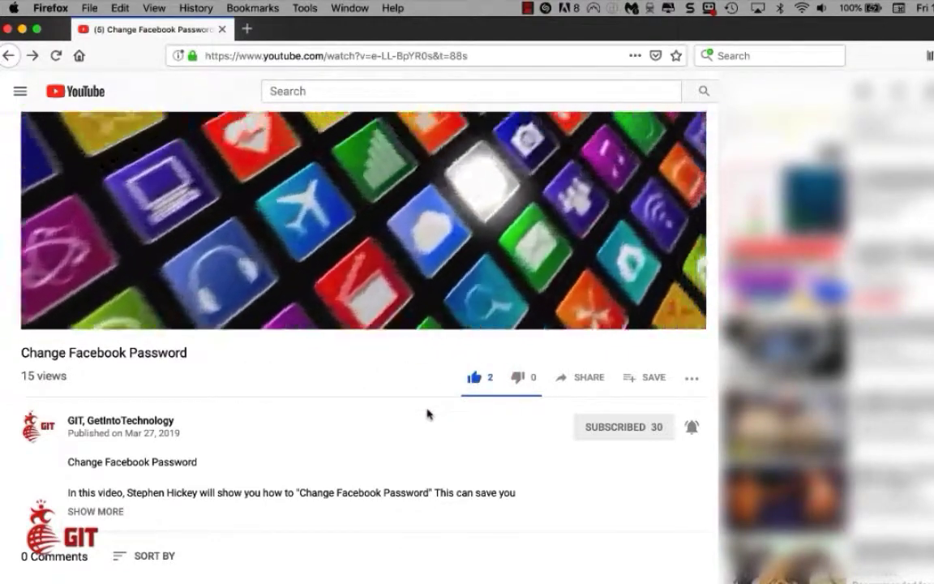
scroll(427, 415, "down", 2)
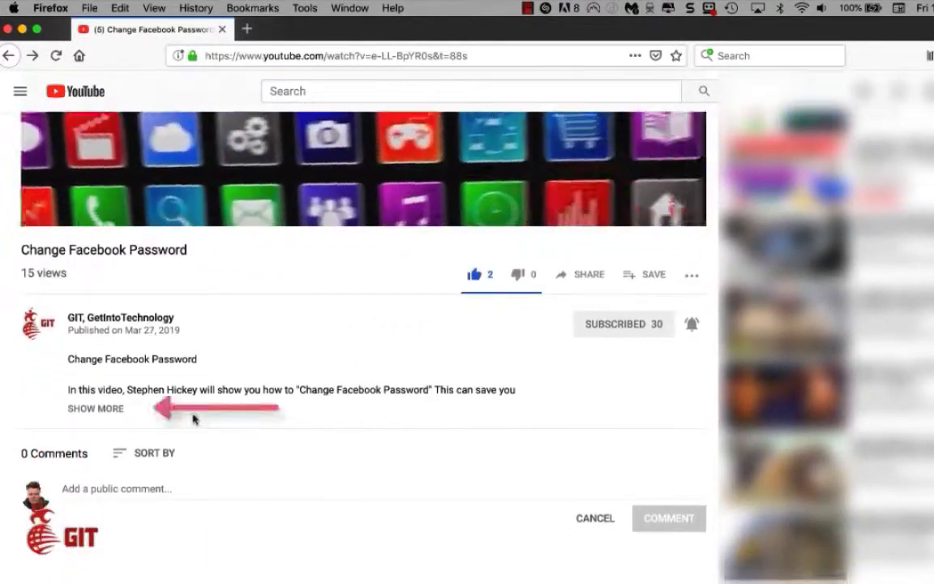
left_click(93, 409)
scroll(306, 418, "down", 4)
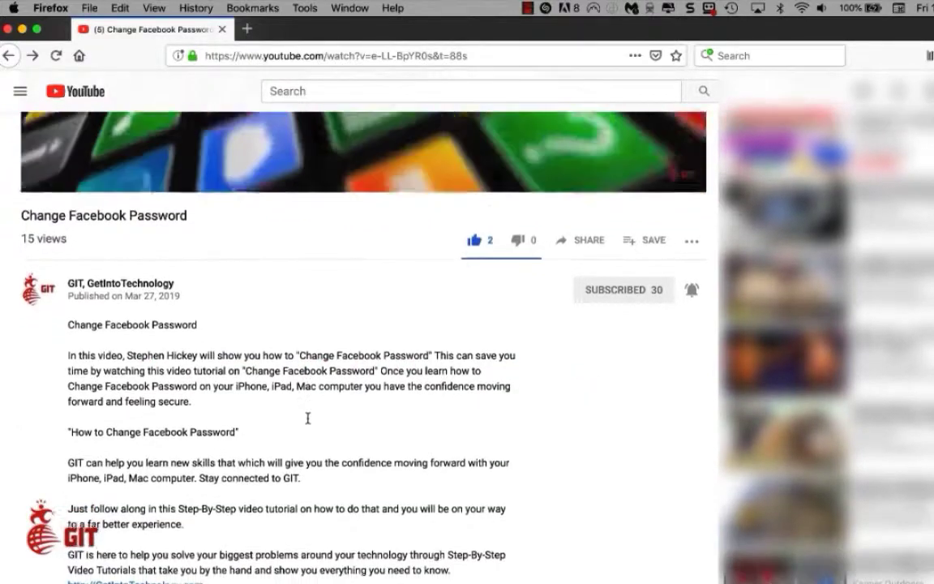
scroll(307, 421, "down", 1)
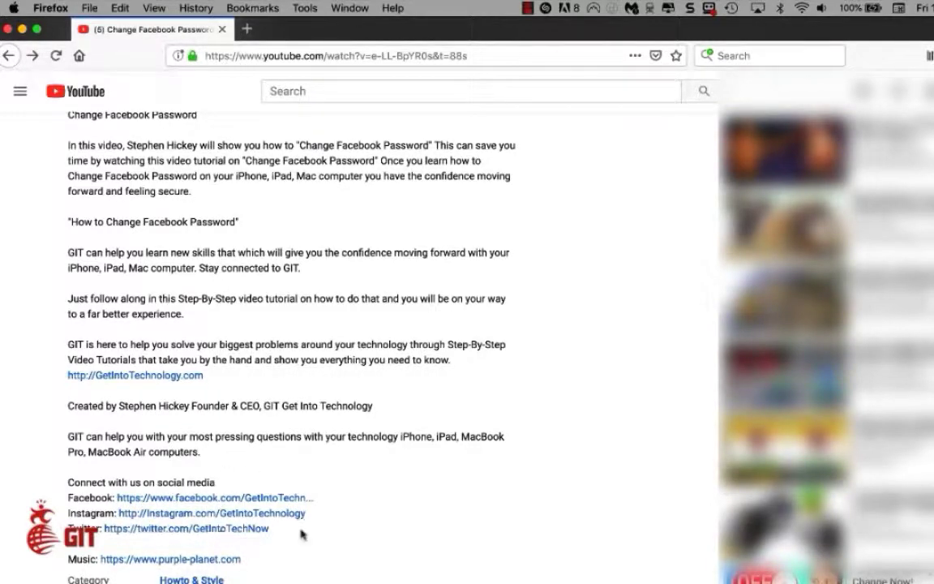
Post the public comment "Great video on how to change my Facebook password. It was easy to follow along. Thx 👏👏".
scroll(301, 534, "down", 5)
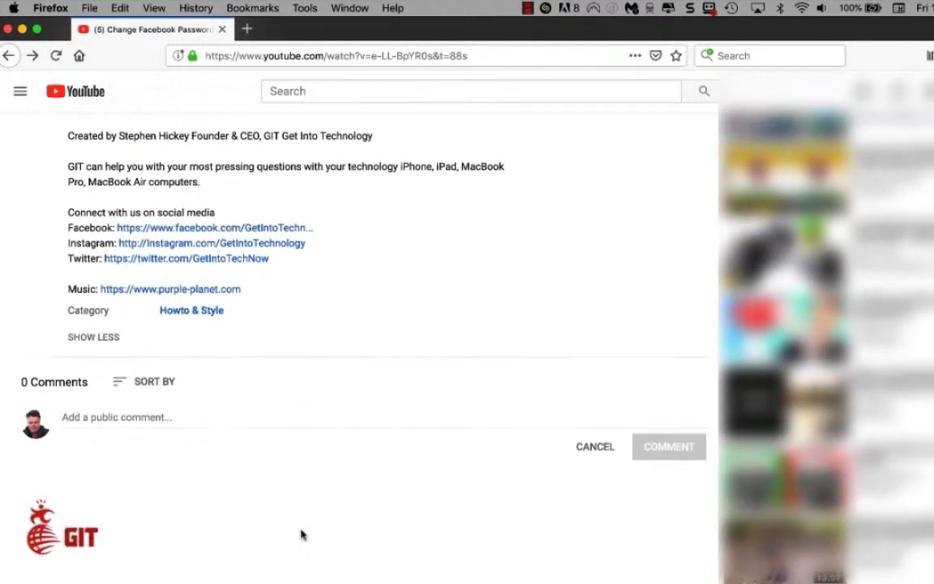
scroll(301, 535, "down", 1)
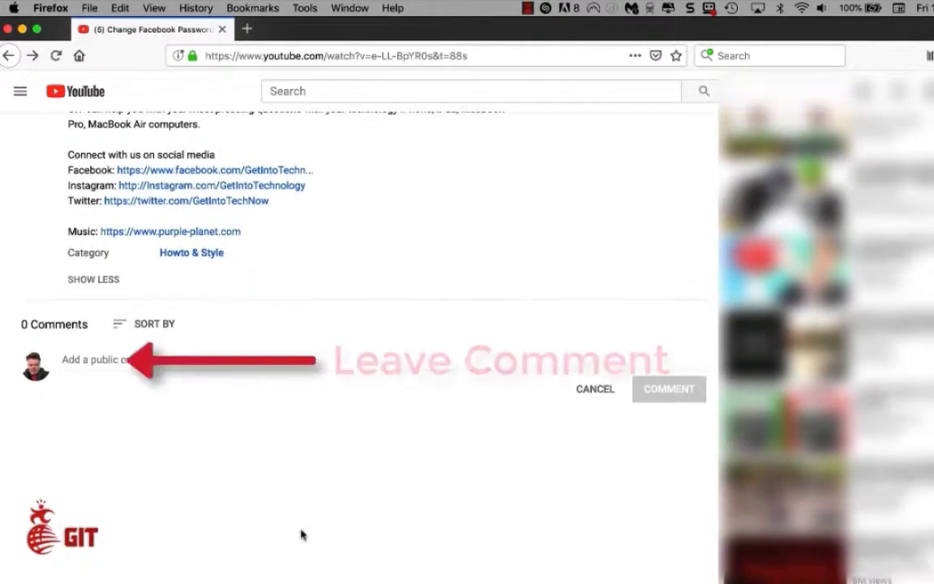
left_click(141, 359)
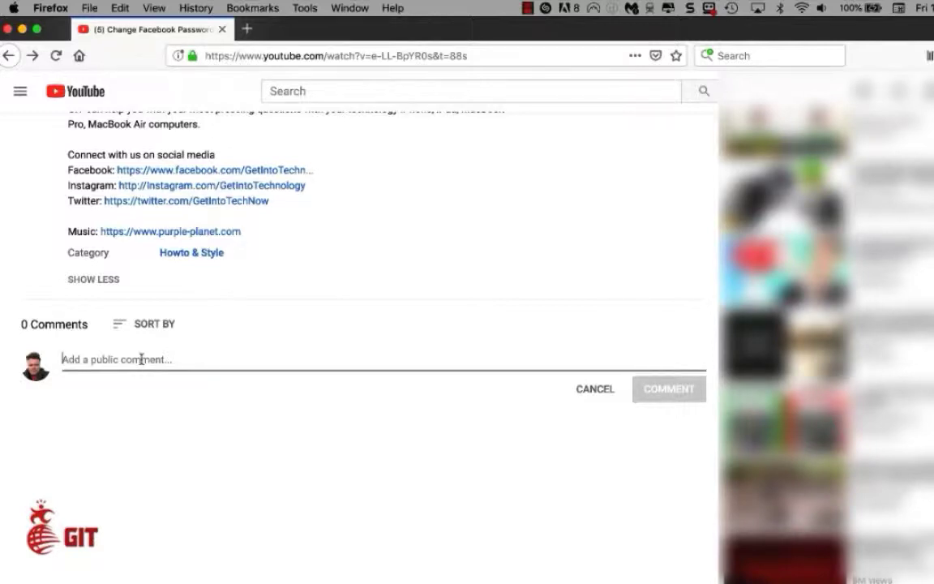
key("super+v")
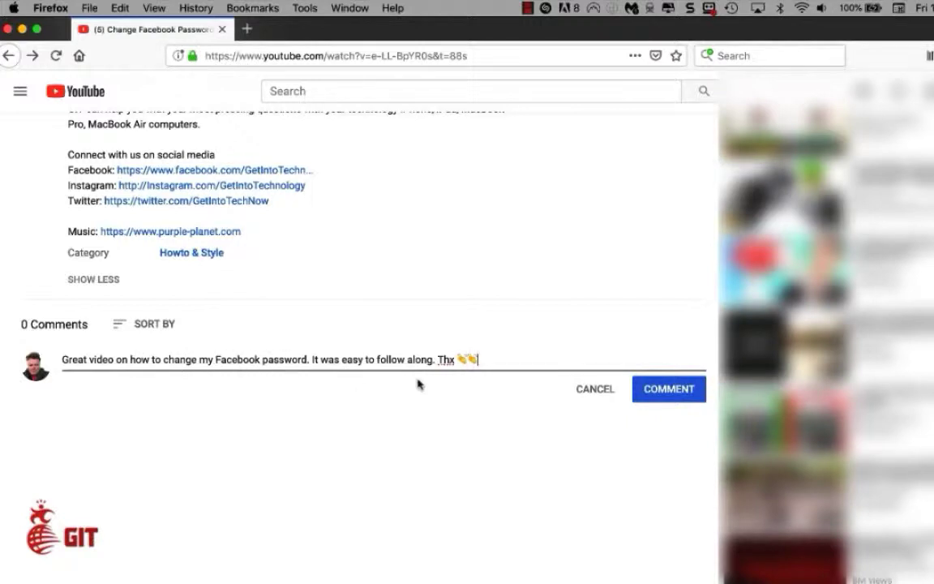
left_click(669, 389)
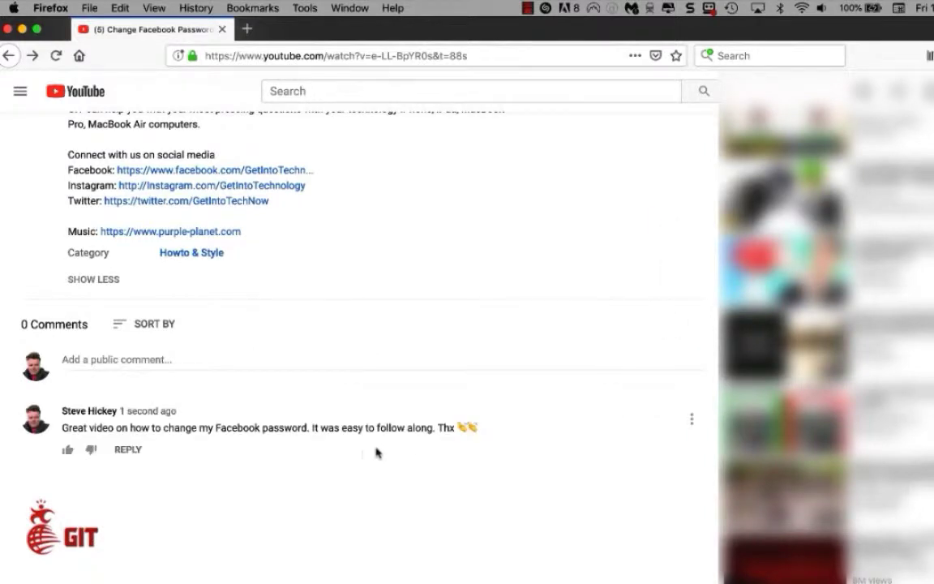